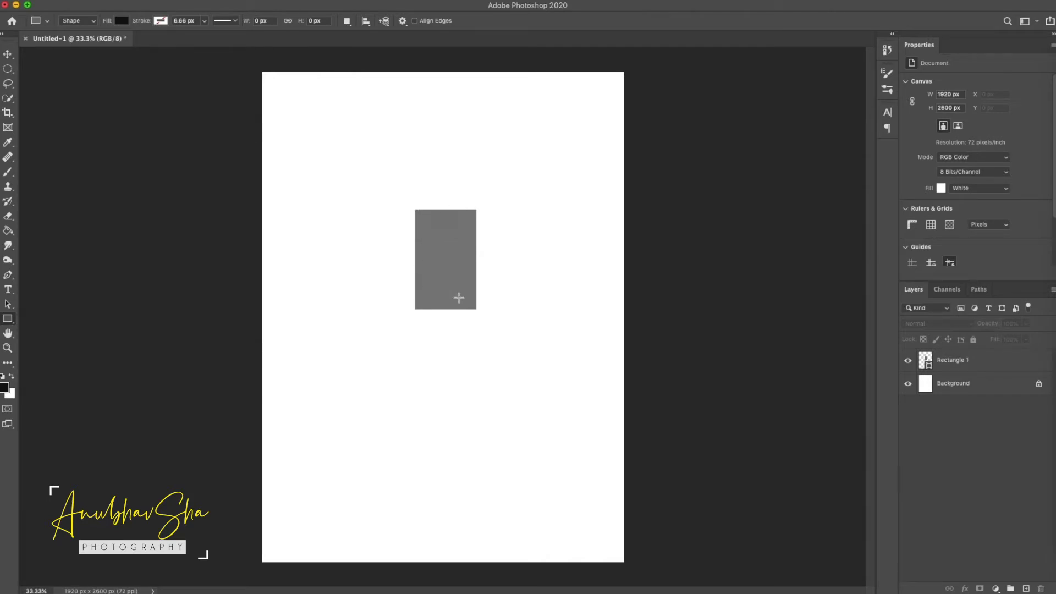
Step: Add a drop shadow to Rectangle 1 with 41% opacity, 33° angle, 22 px distance and 18 px size
left_click(1023, 360)
right_click(1027, 358)
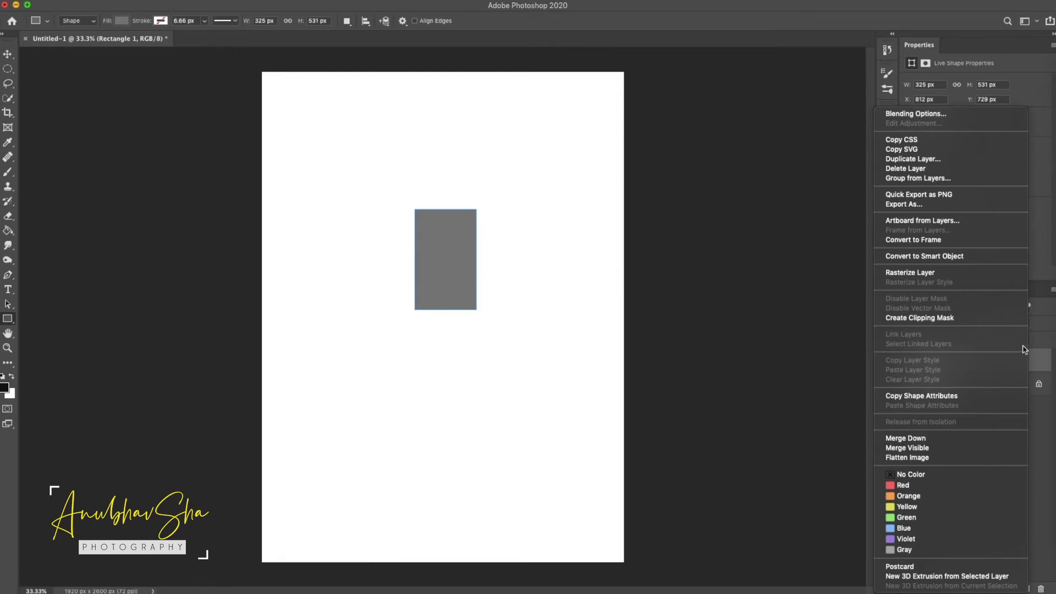
left_click(909, 114)
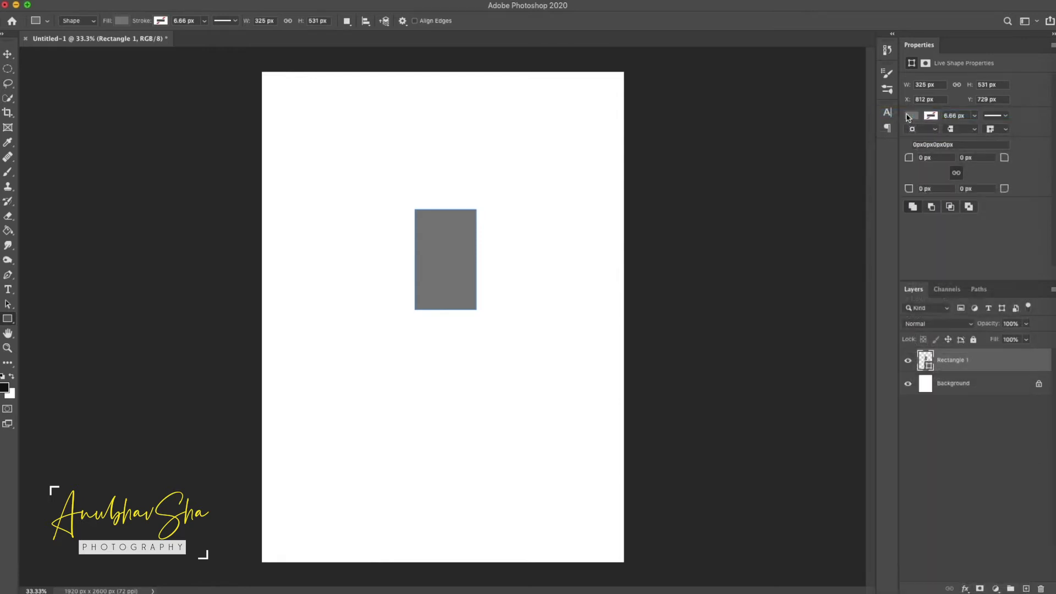
left_click(659, 257)
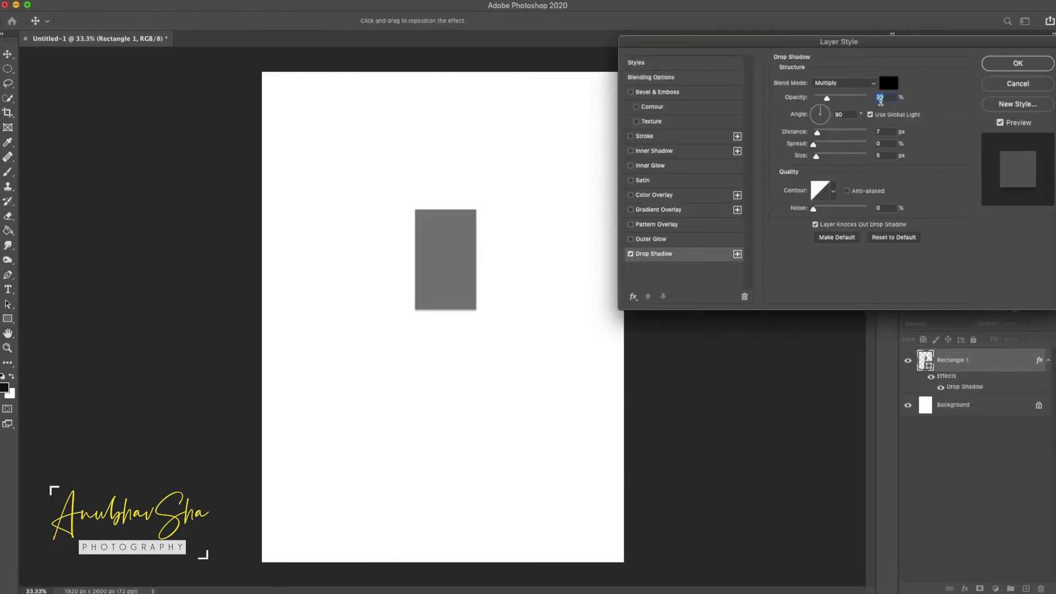
mouse_move(828, 103)
left_mouse_down()
mouse_move(823, 134)
mouse_move(825, 111)
left_mouse_up()
left_click_drag(817, 156, 822, 159)
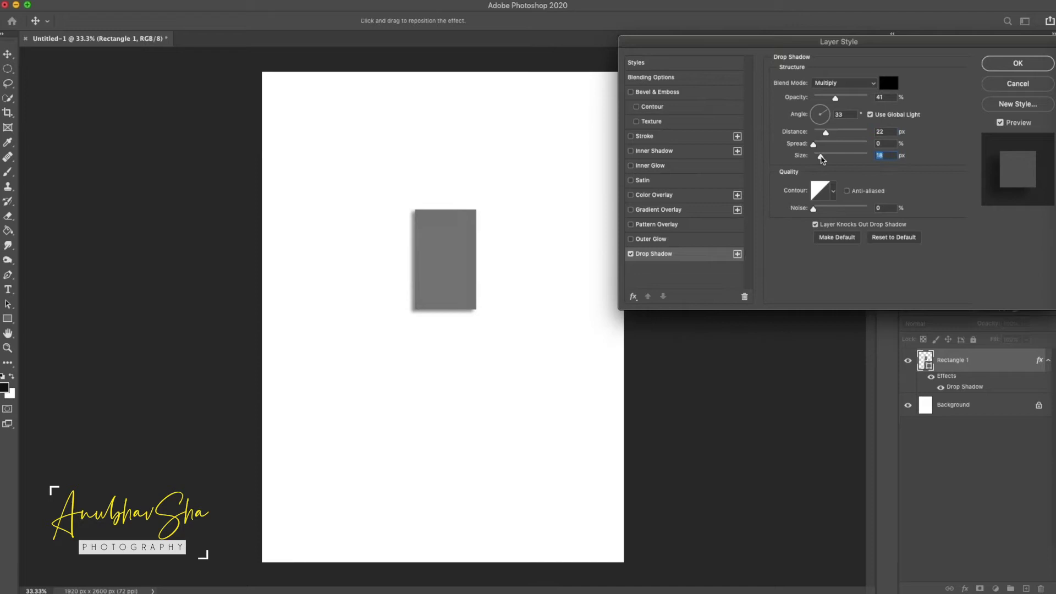
left_click(1014, 66)
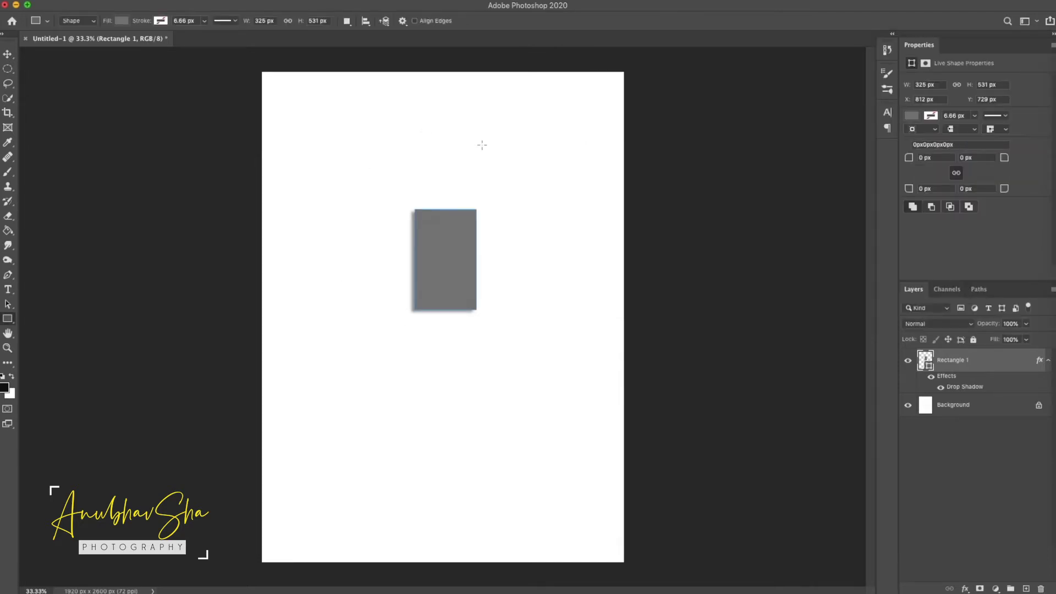
Step: Place asp7.jpg as an embedded image and move it down so the woman's head lies over the grey rectangle
left_click(88, 0)
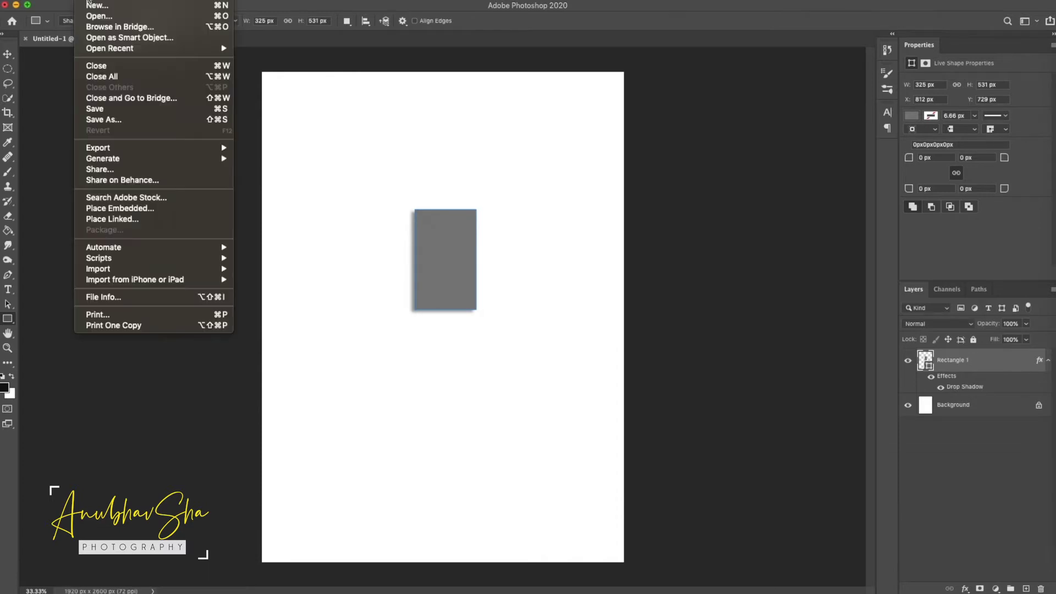
left_click(120, 208)
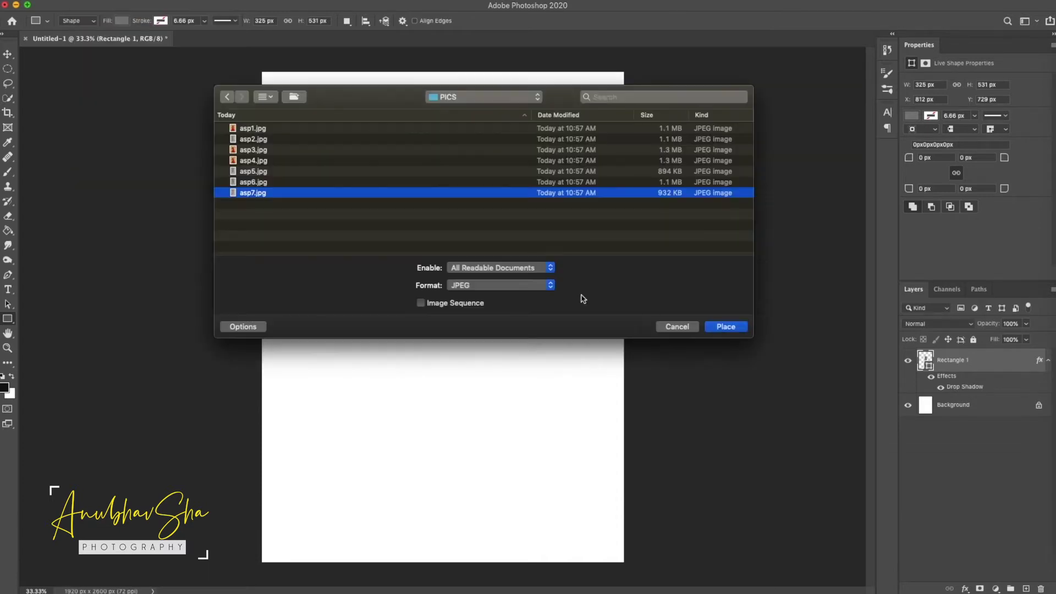
left_click(254, 215)
double_click(253, 194)
left_click_drag(480, 225, 485, 341)
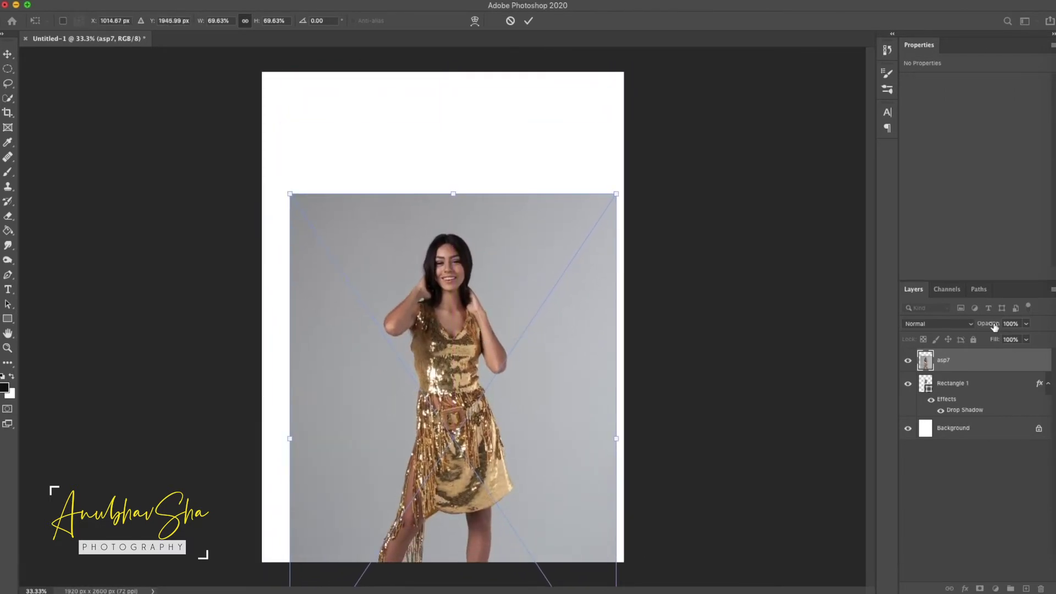
Step: Lower the photo layer's opacity to 83% and scale the photo to about 70%, aligning the face with the rectangle beneath
left_click_drag(995, 325, 982, 327)
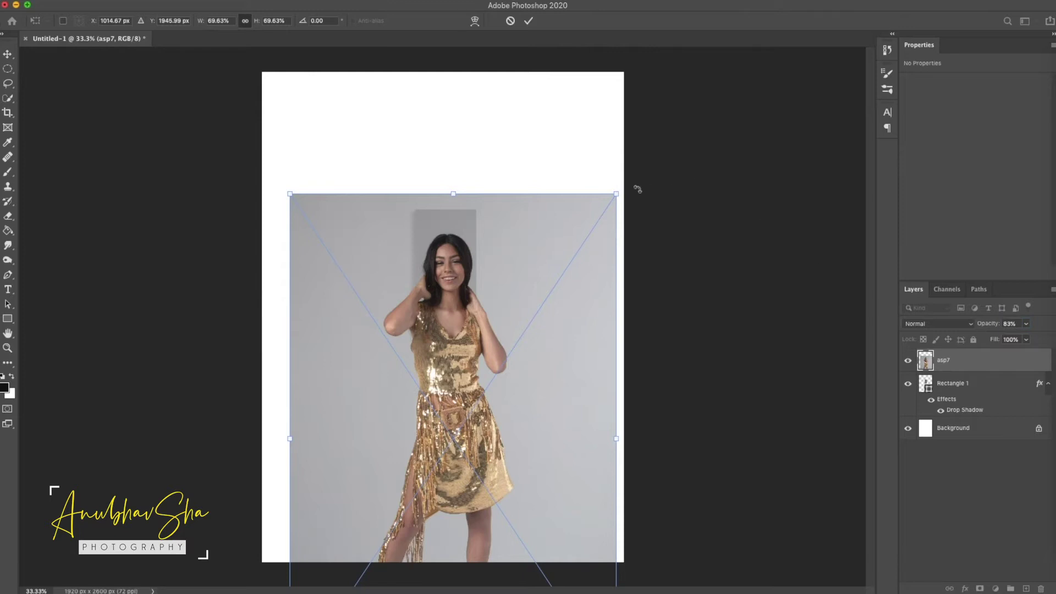
left_click_drag(618, 192, 618, 181)
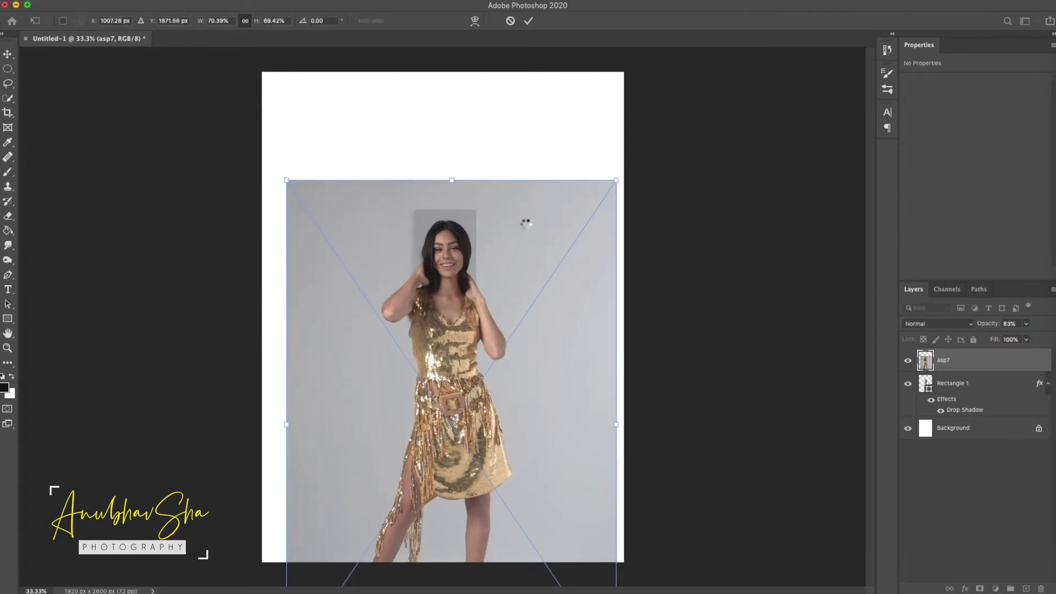
key("Return")
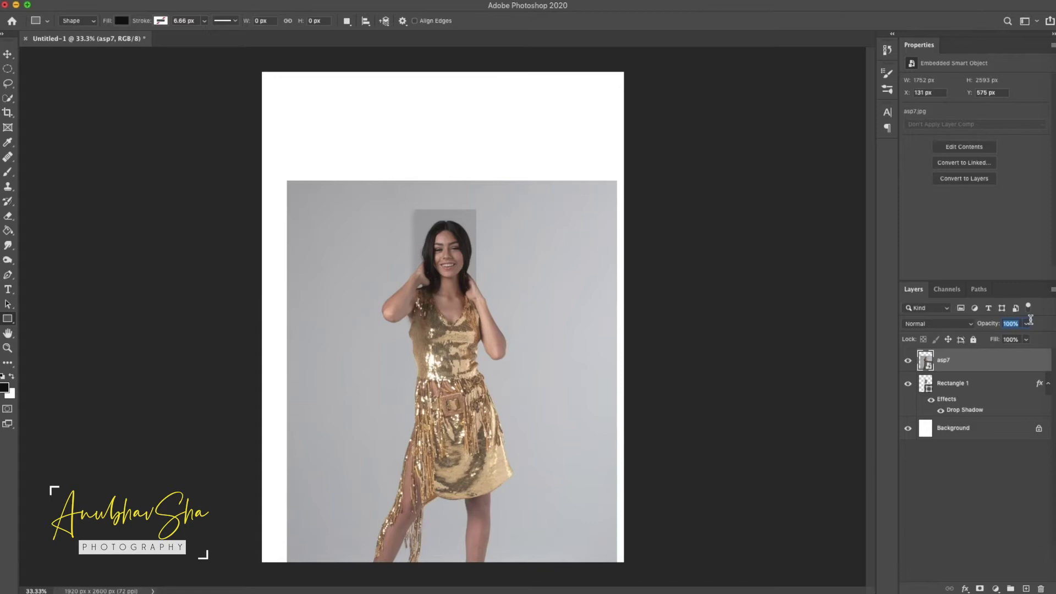
Step: Restore the asp7 layer's opacity to 100% and clip it to Rectangle 1 with a clipping mask
left_click_drag(990, 323, 1008, 323)
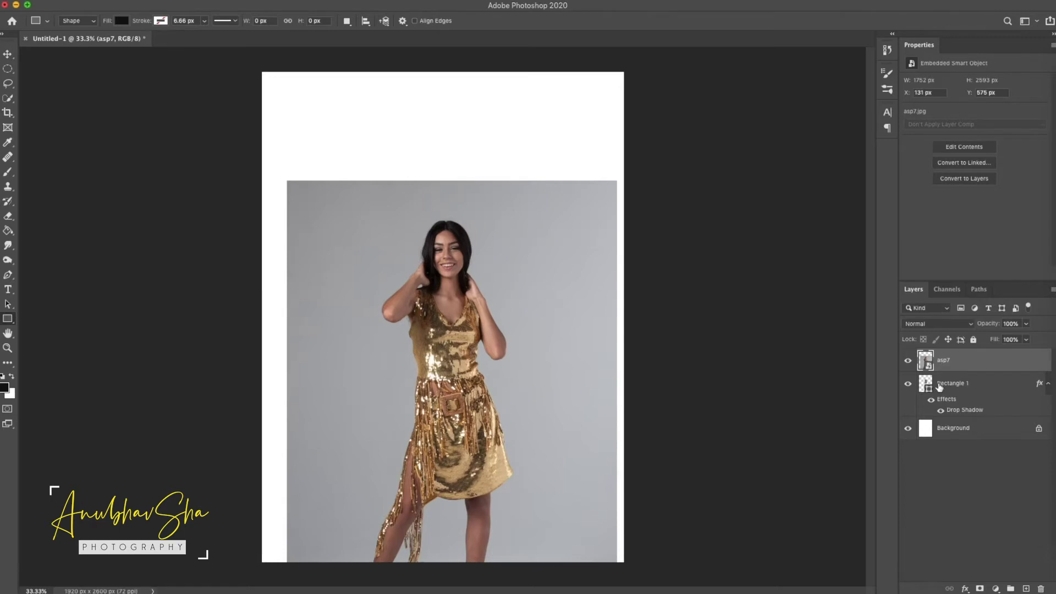
right_click(996, 360)
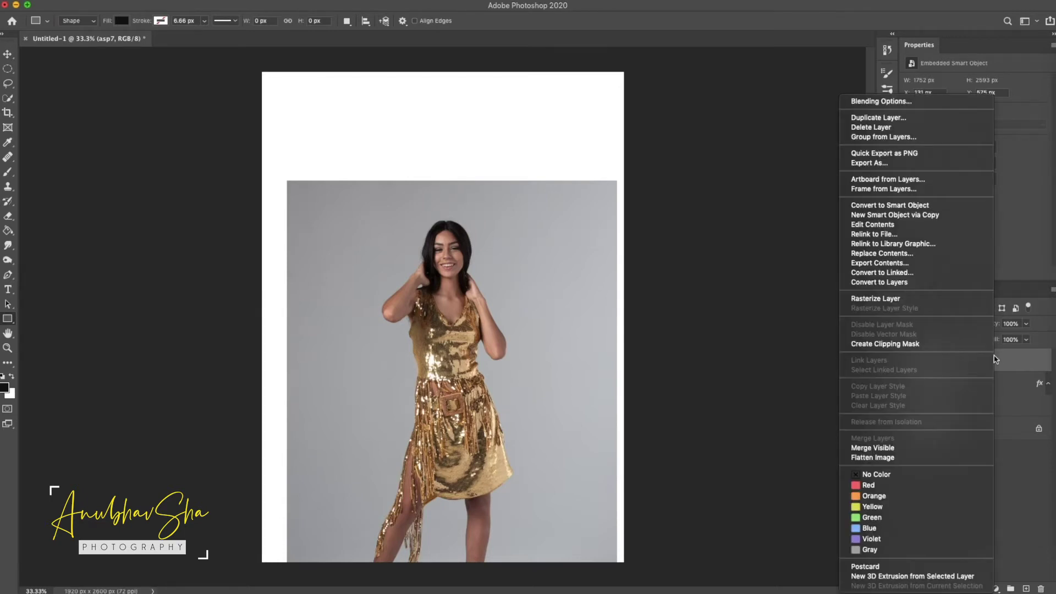
left_click(909, 345)
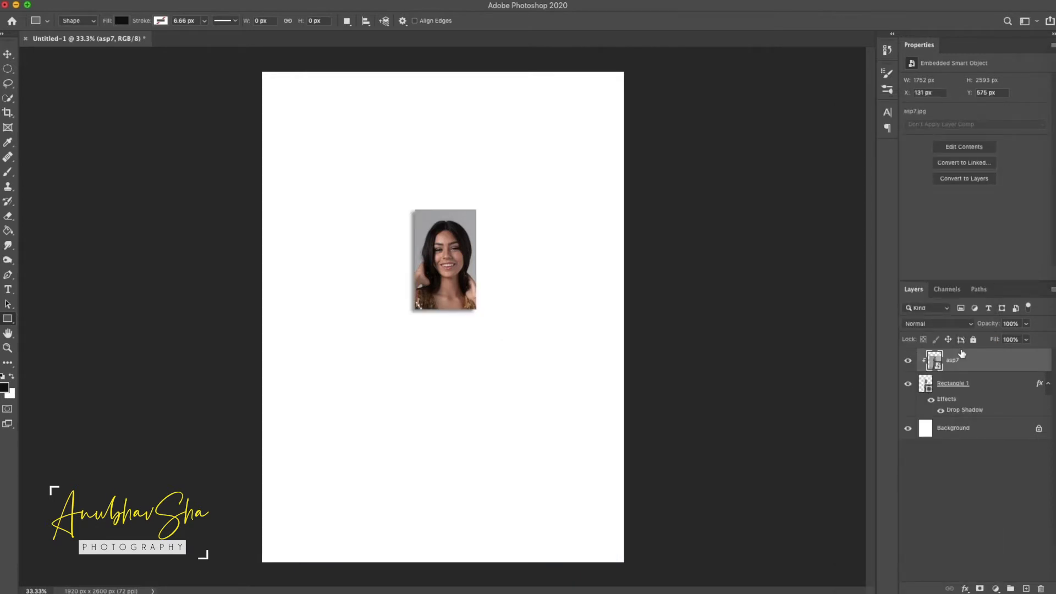
Step: Enlarge the clipped asp7 photo to about 238% and reposition it so the nose and mouth fill the rectangle
key("super+t")
left_click_drag(287, 181, 249, 129)
left_click_drag(463, 257, 480, 326)
left_click_drag(266, 200, 201, 102)
left_click_drag(387, 236, 423, 304)
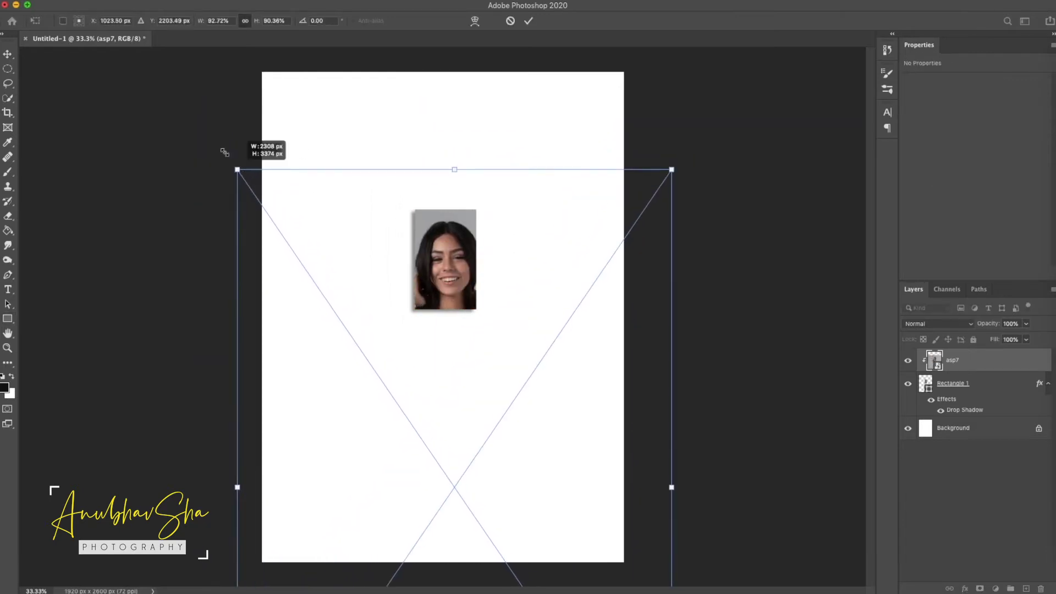
left_click_drag(236, 169, 116, 3)
left_click_drag(393, 104, 444, 325)
left_click_drag(446, 234, 457, 314)
left_click_drag(456, 221, 457, 79)
left_click_drag(467, 221, 484, 239)
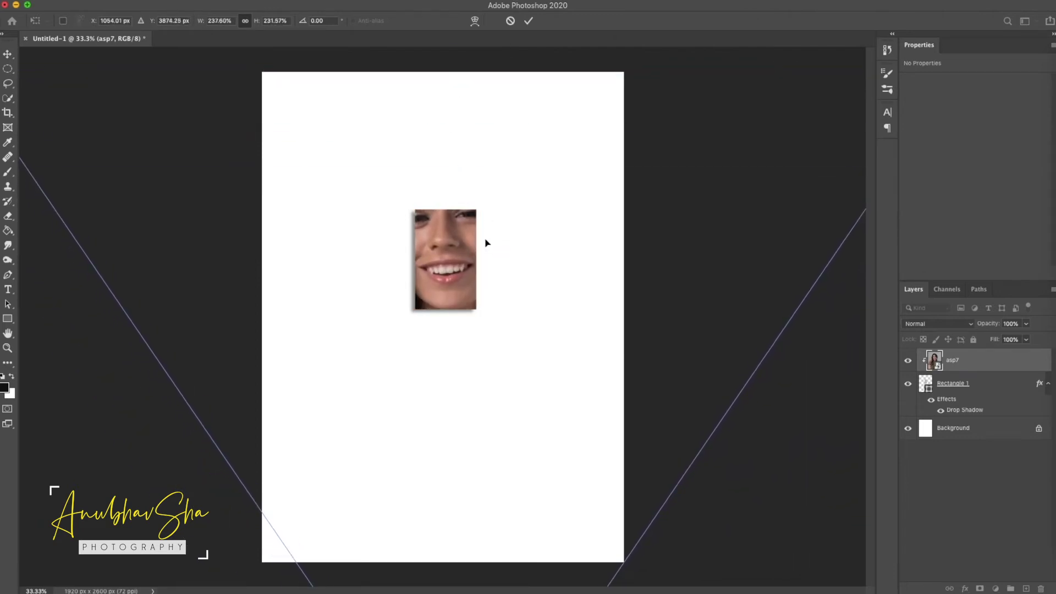
key("Return")
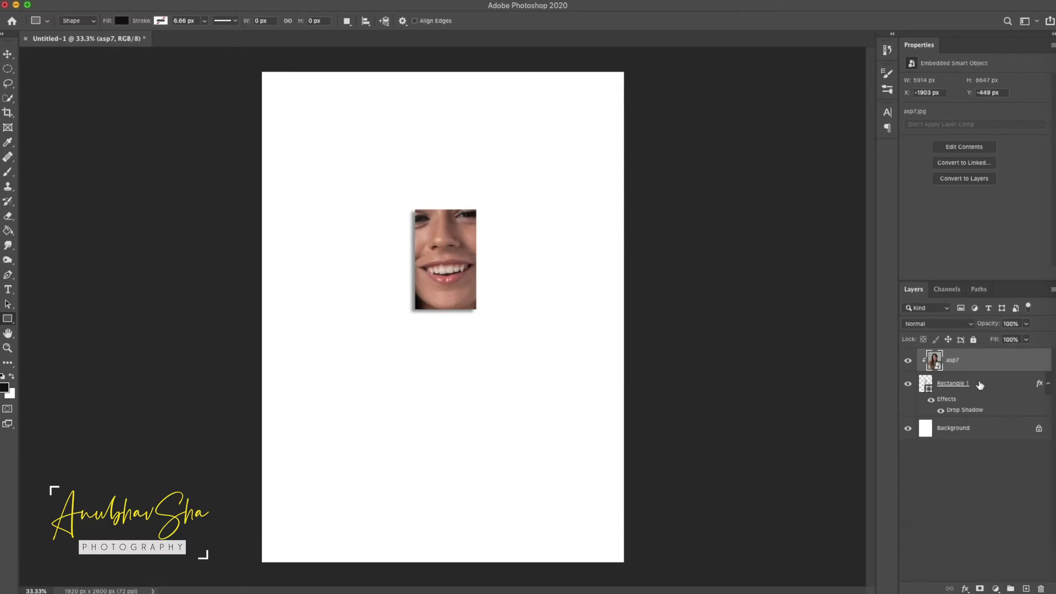
Step: Move asp7 and Rectangle 1 together down and slightly left, placing the rectangle at about X 742 px, Y 986 px
left_click(980, 385)
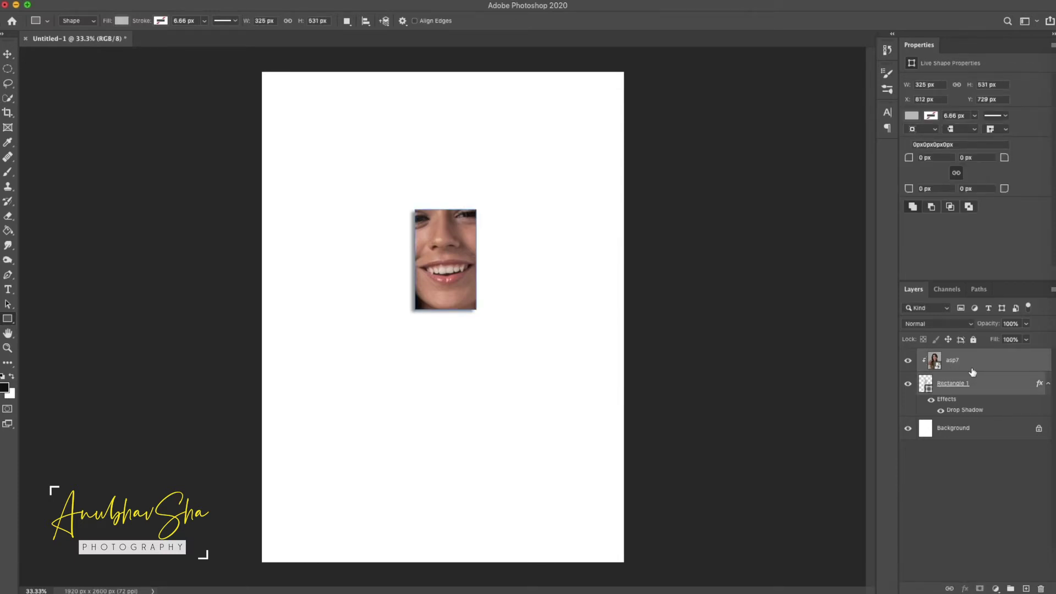
key("super+t")
left_click_drag(435, 286, 424, 327)
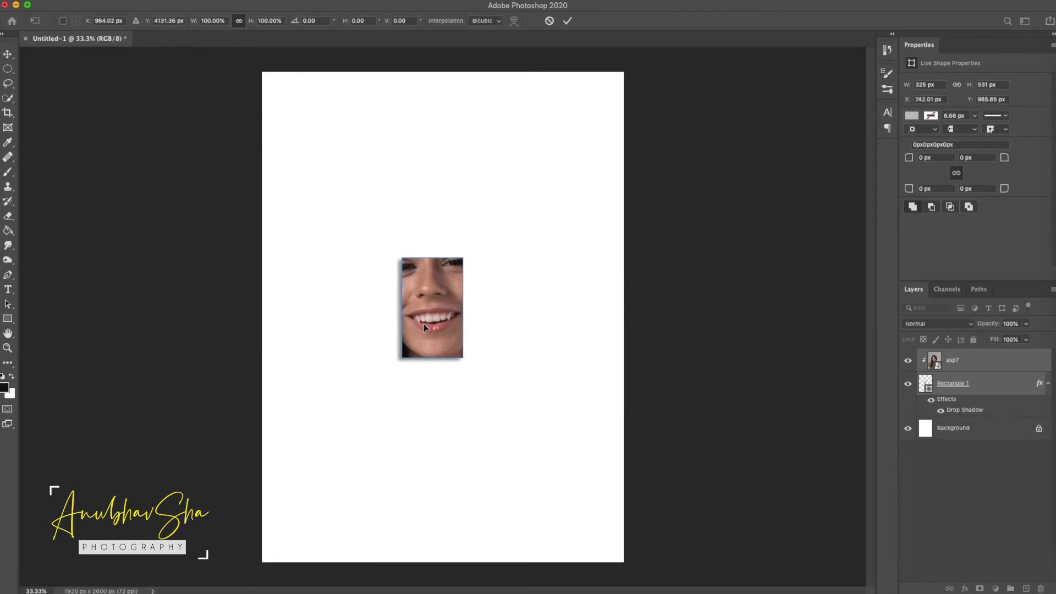
key("Return")
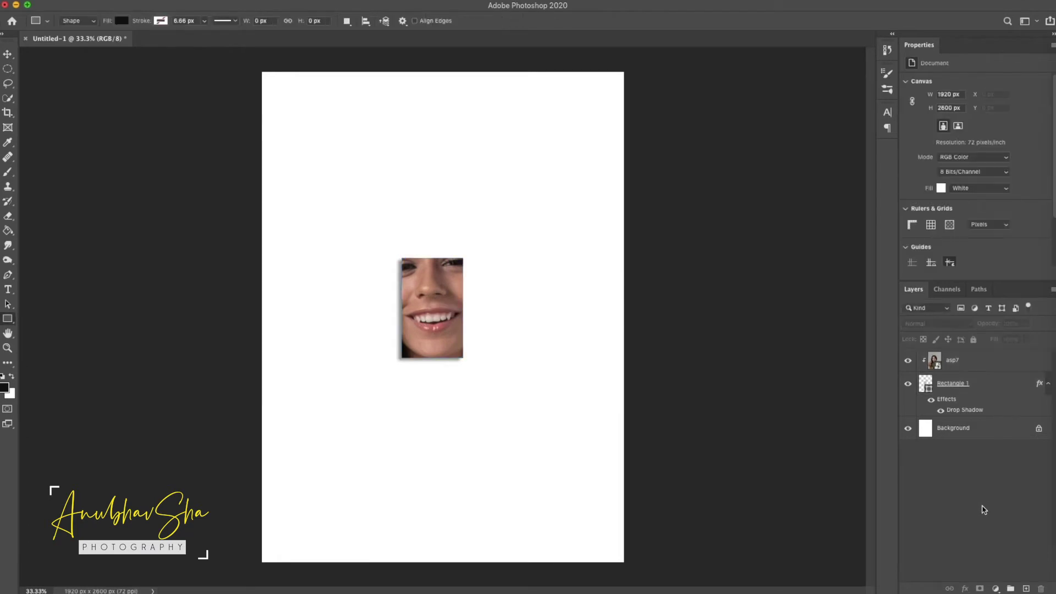
Step: Enlarge the asp7 photo further to about 315% and shift it so the smile is framed inside the rectangle
left_click(968, 365)
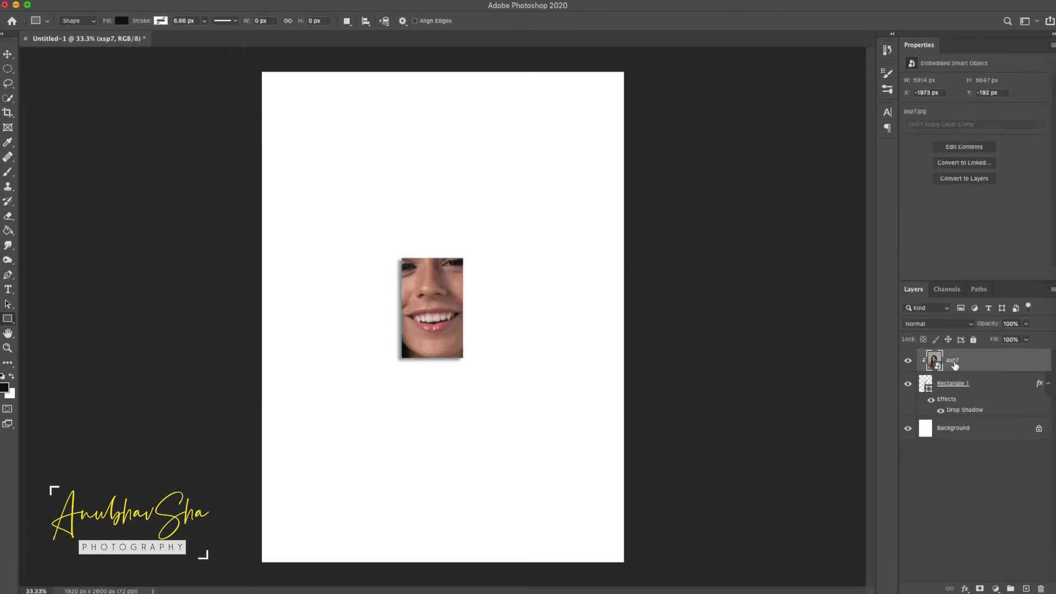
key("super+t")
key("super+minus")
key("super+minus")
key("super+minus")
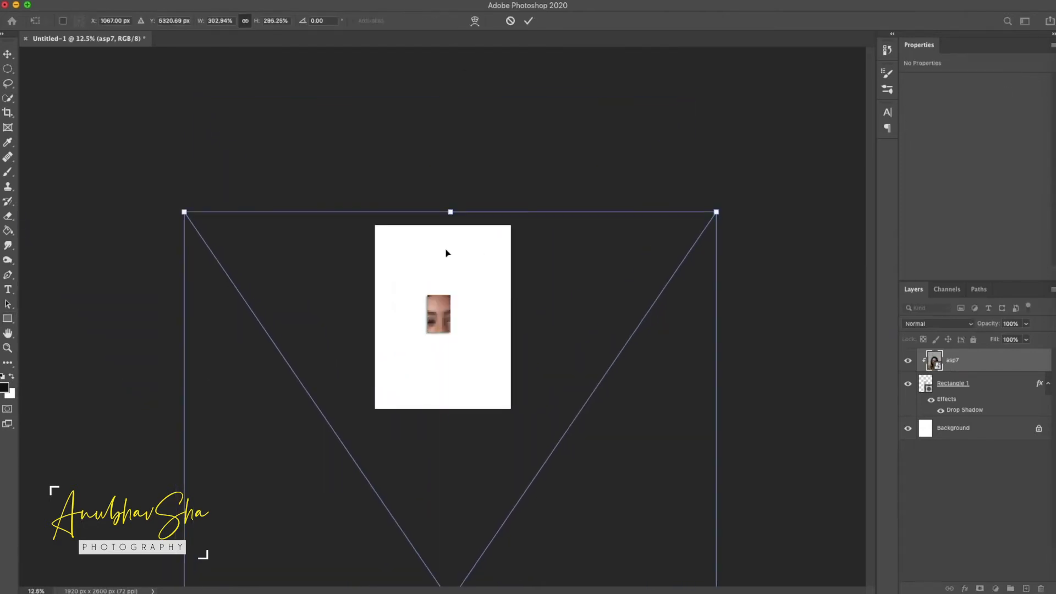
left_click_drag(451, 212, 450, 183)
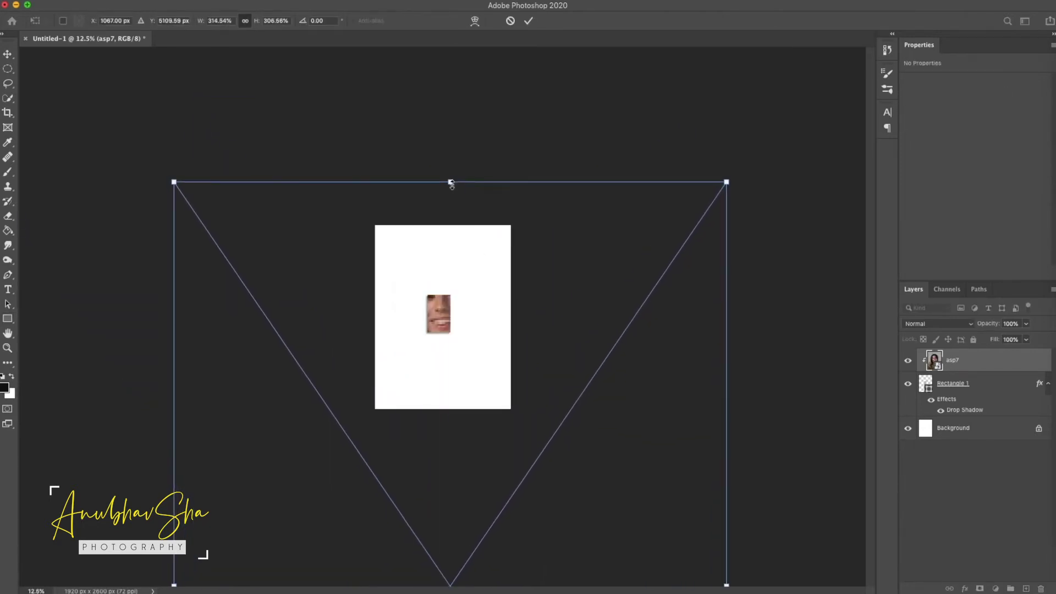
left_click_drag(450, 237, 443, 228)
key("Return")
key("super+0")
Step: Duplicate asp7 together with Rectangle 1 and move the copied pair up and right to about X 983 px, Y 643 px
left_click(989, 381)
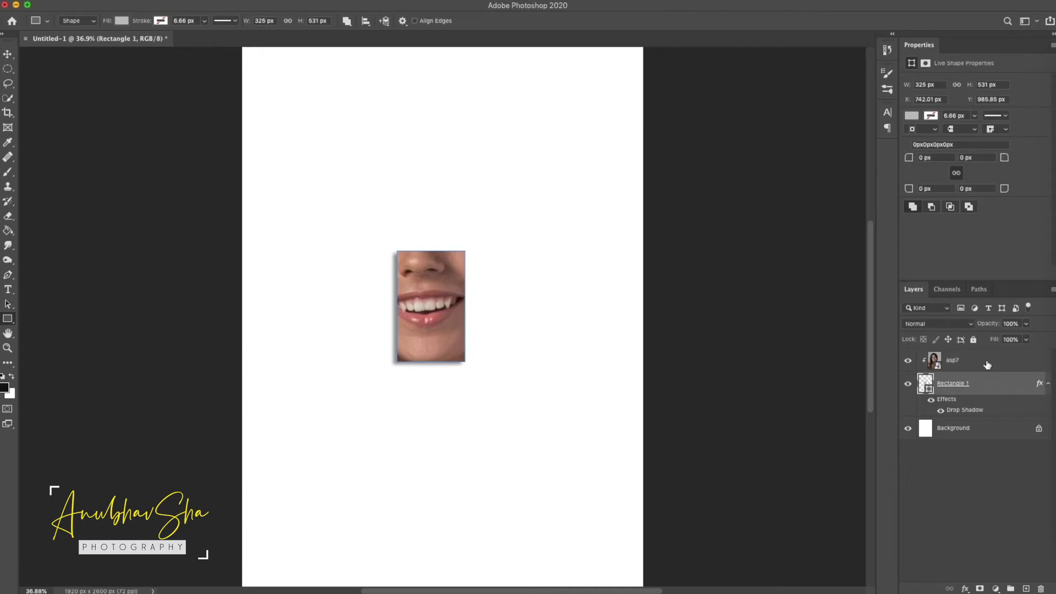
left_click(977, 507)
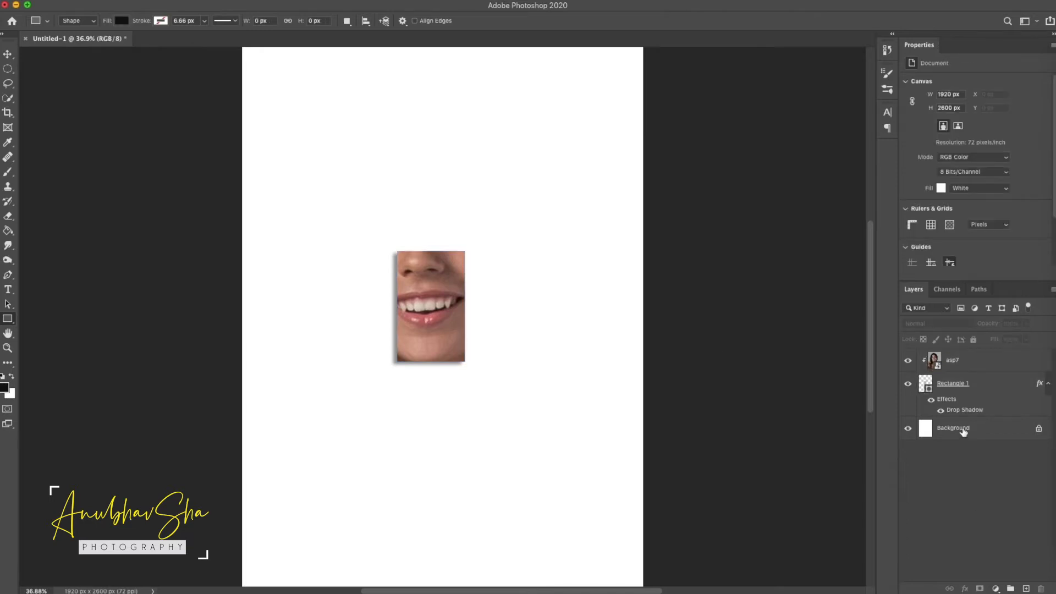
left_click(993, 386)
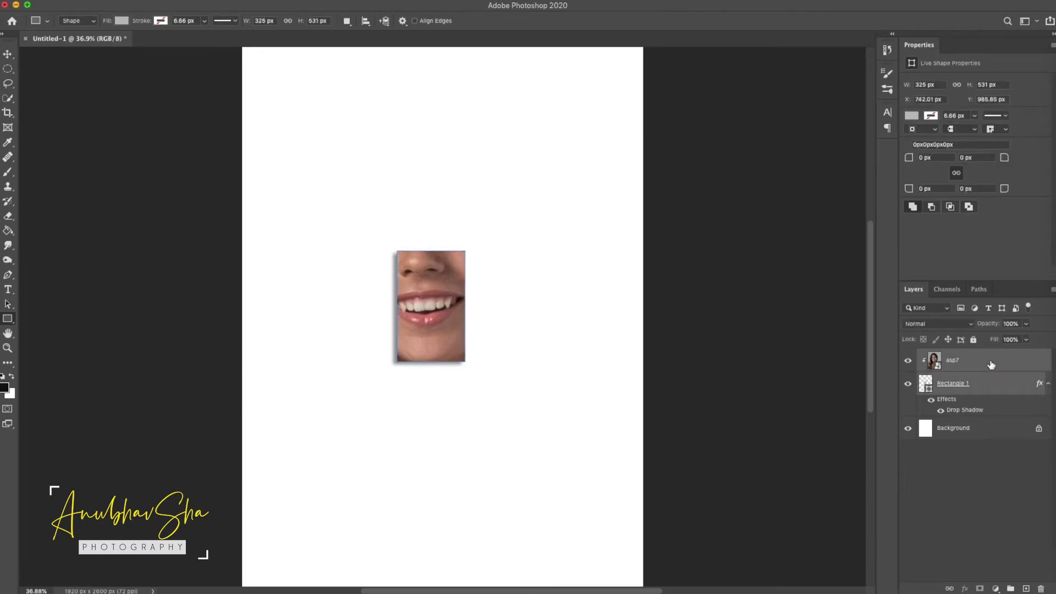
key("super+j")
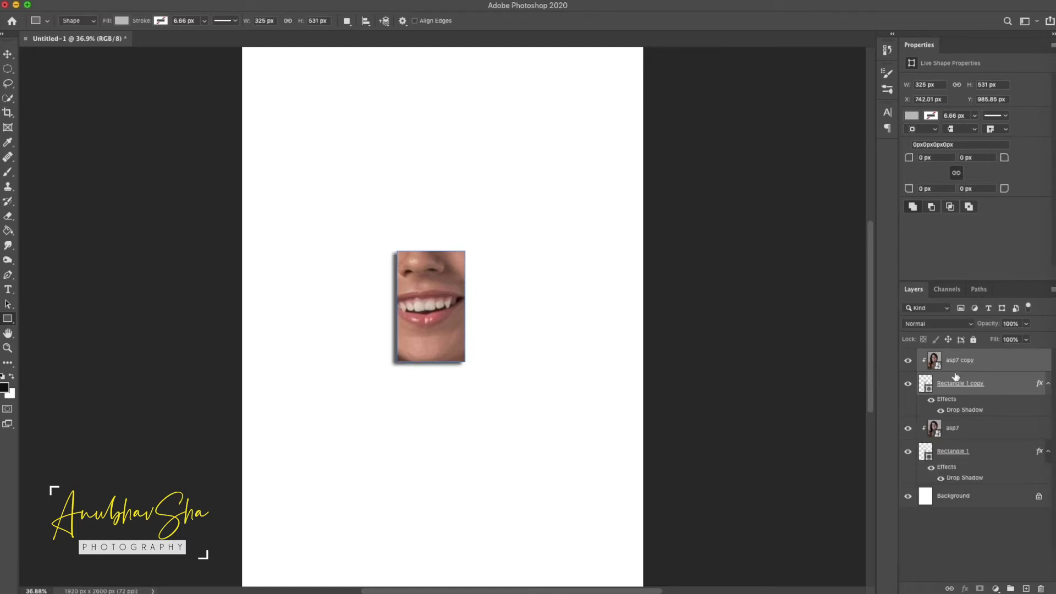
key("super+t")
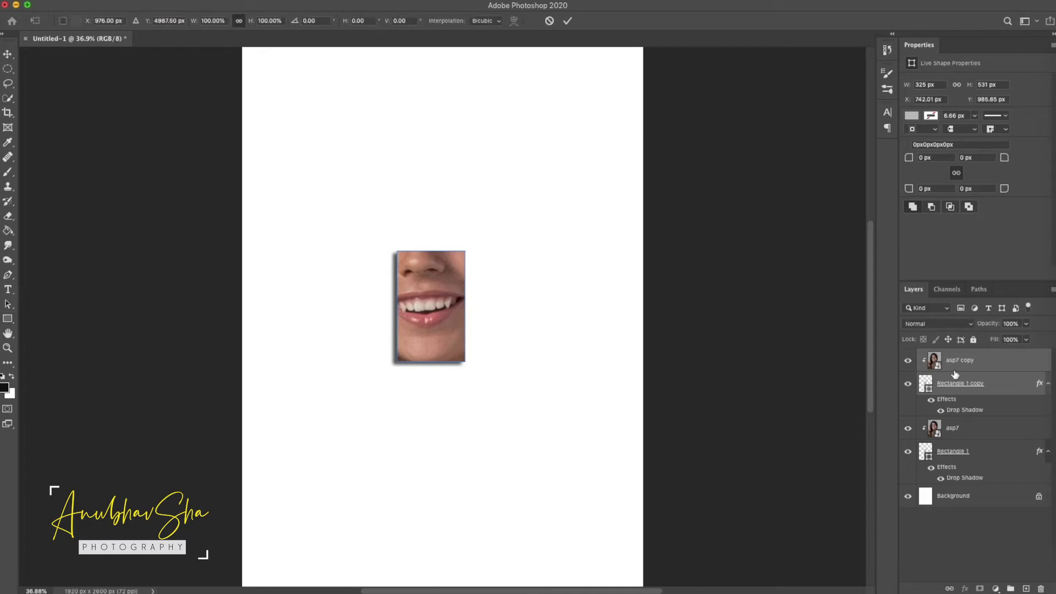
left_click_drag(437, 314, 483, 247)
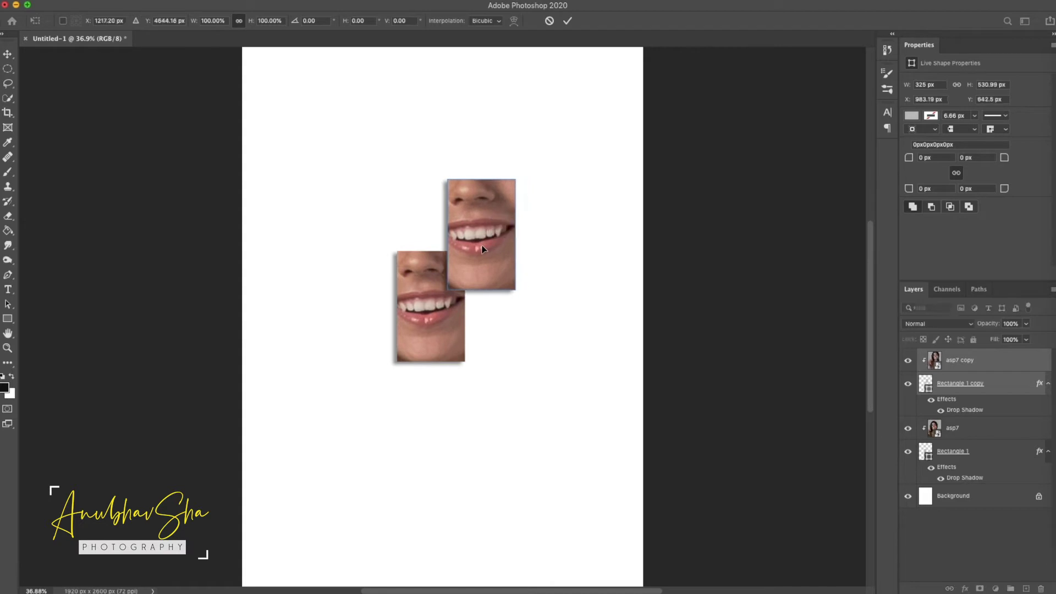
Step: Shift the asp7 copy photo down and left within its rectangle so it shows the eye and cheek
left_click(963, 364)
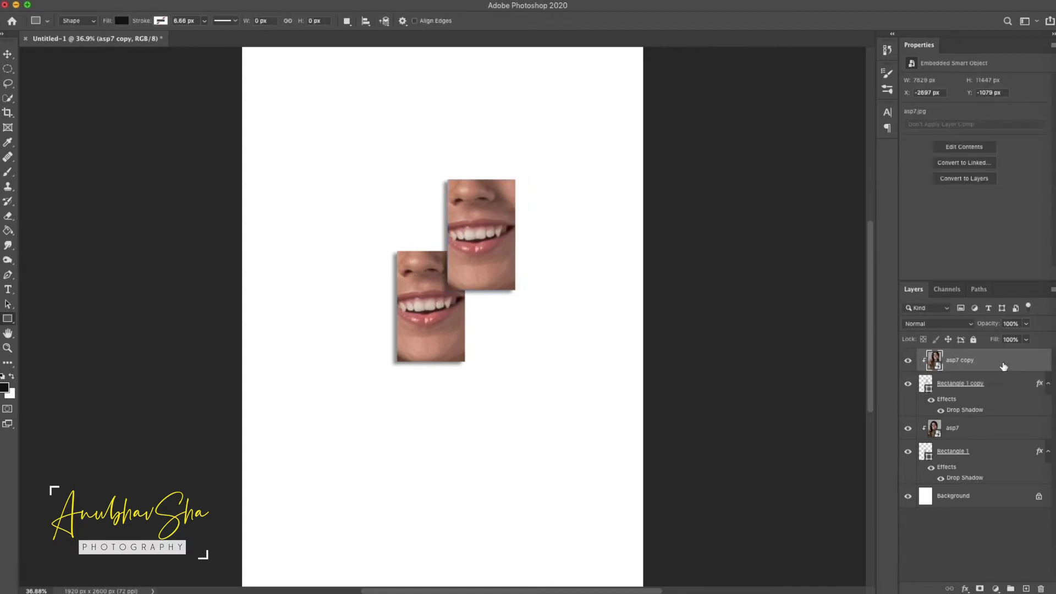
key("super+t")
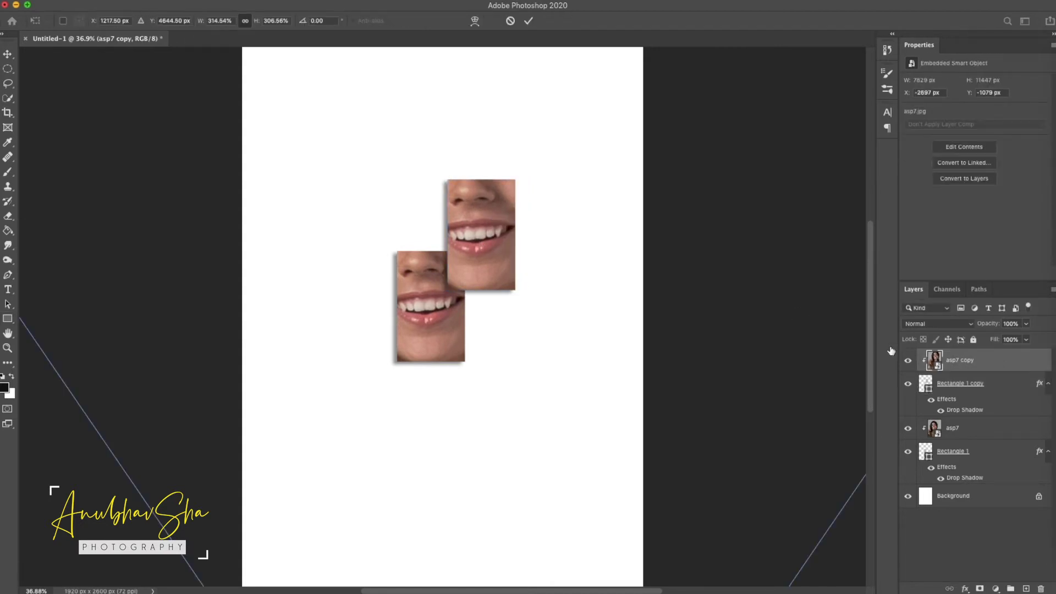
left_click_drag(522, 232, 471, 300)
key("Return")
key("u")
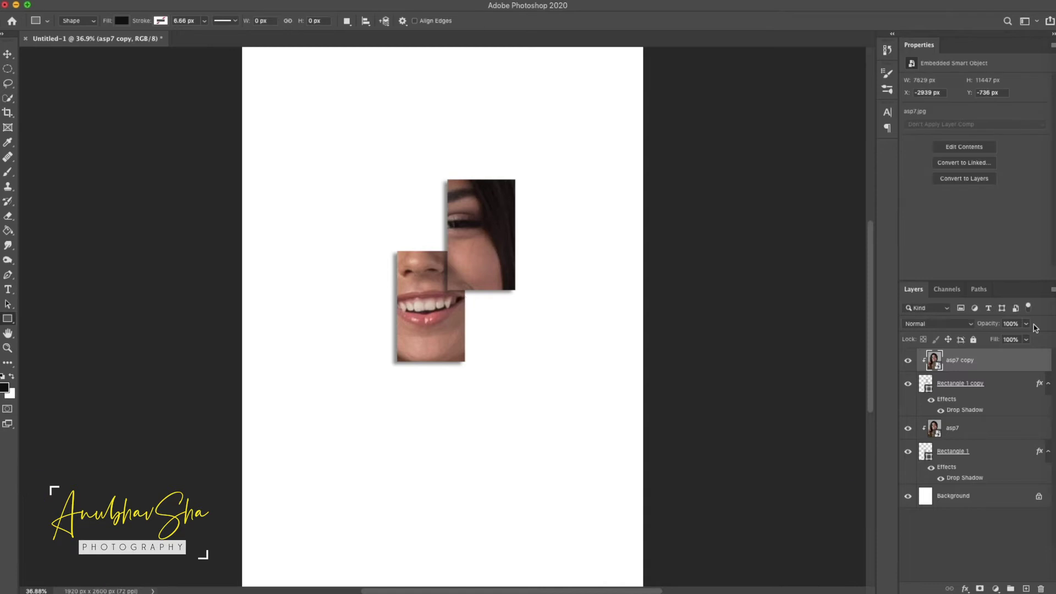
Step: Duplicate asp7 copy together with Rectangle 1 copy and move the new pair left to about X 552 px, Y 673 px
left_click(992, 388)
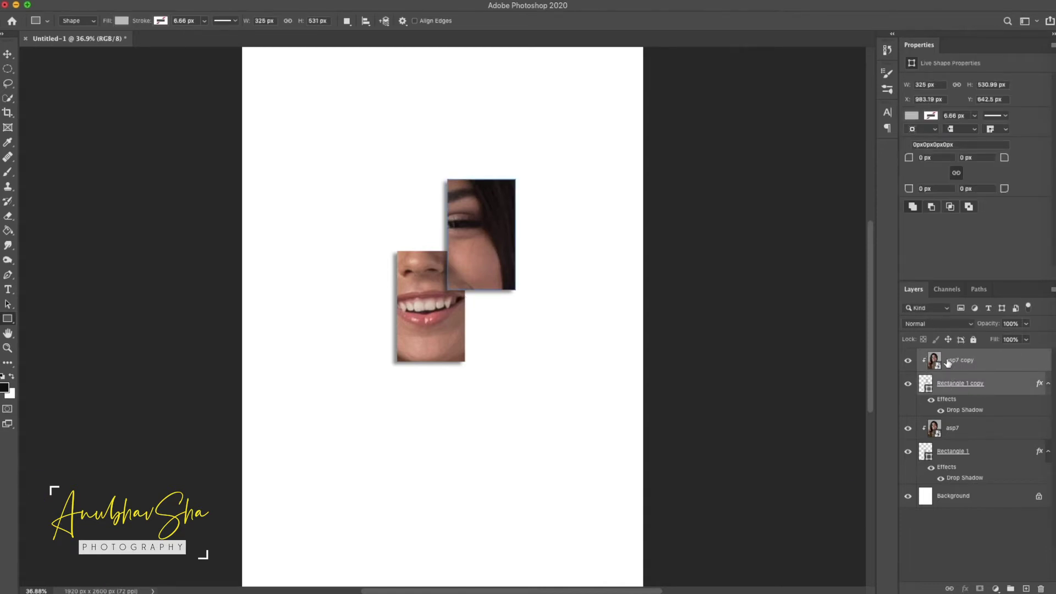
key("super+j")
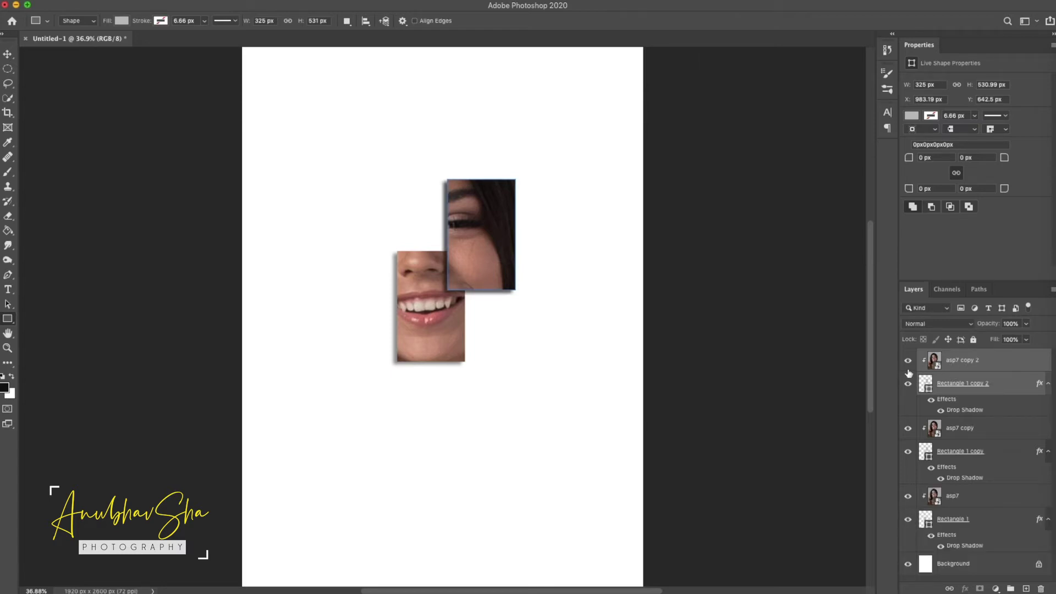
key("super+t")
left_click_drag(483, 254, 394, 261)
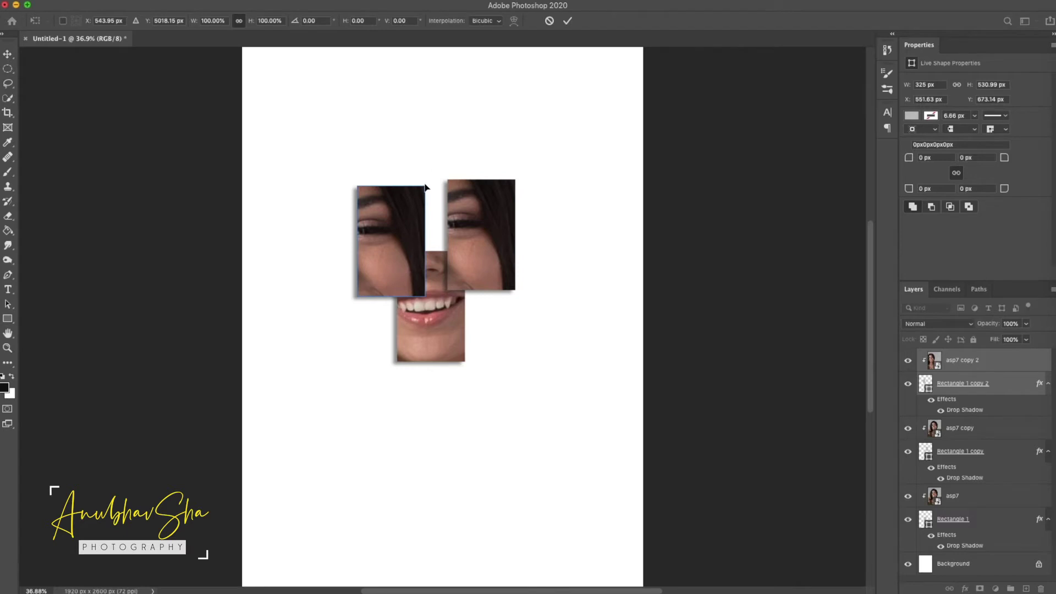
key("Return")
Step: Rotate Rectangle 1 copy 2 into a landscape frame at about X 449 px, Y 661 px, against the eye tile
scroll(687, 279, "down", 5)
scroll(702, 260, "up", 5)
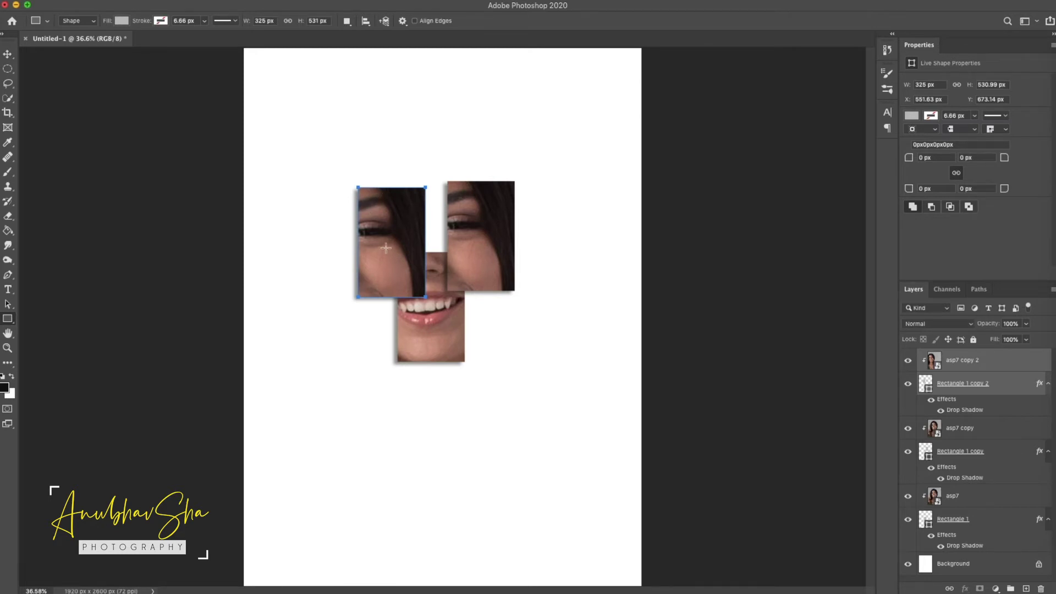
left_click(1006, 386)
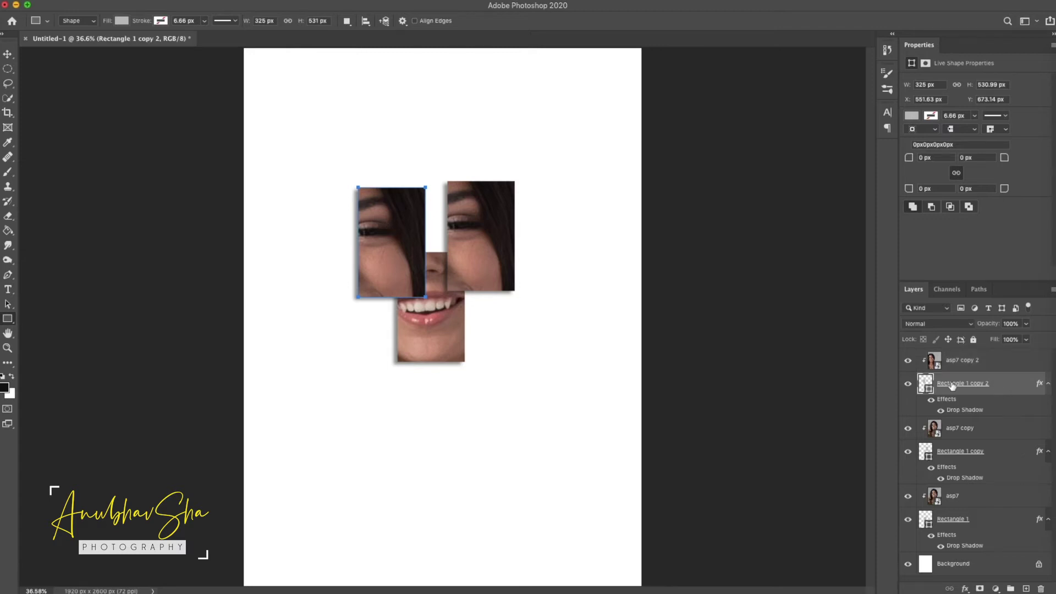
key("super+t")
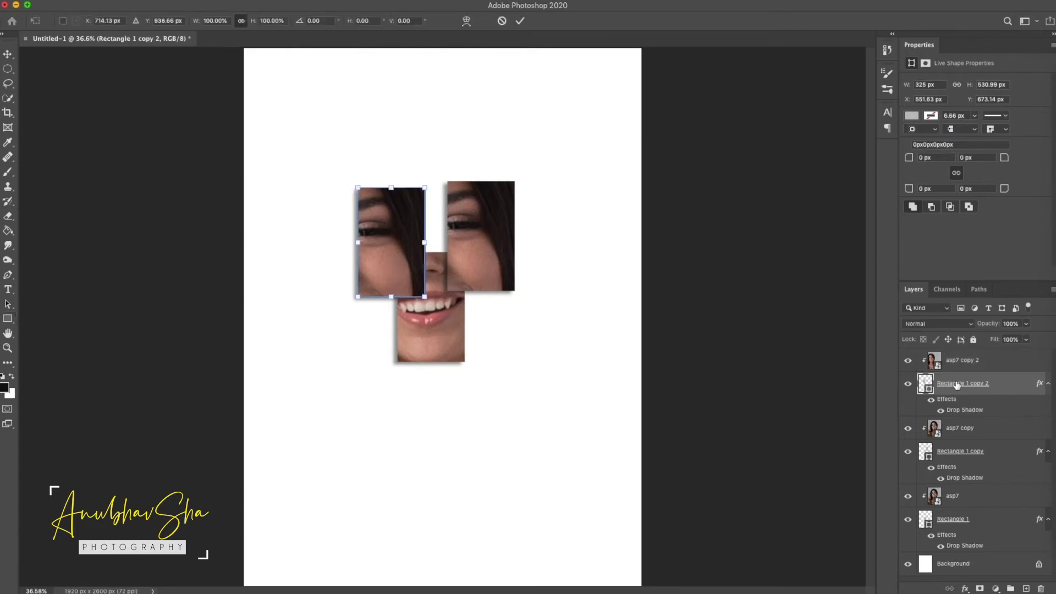
left_click_drag(447, 163, 502, 302)
key("Return")
Step: Shift the asp7 copy 2 photo right and slightly up so the other eye and the nose bridge fill the landscape frame
left_click(1004, 363)
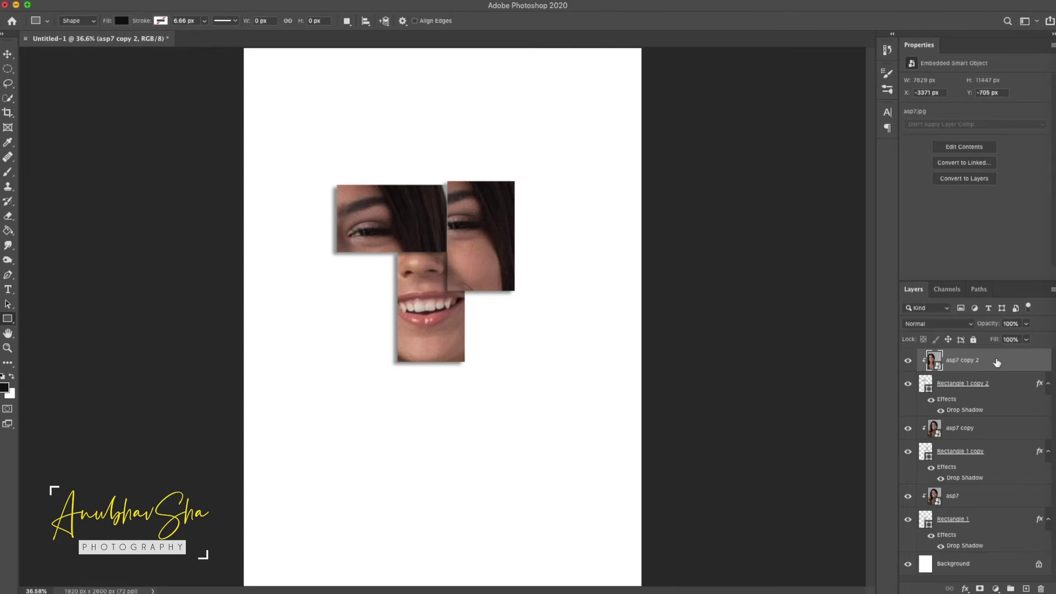
key("super+t")
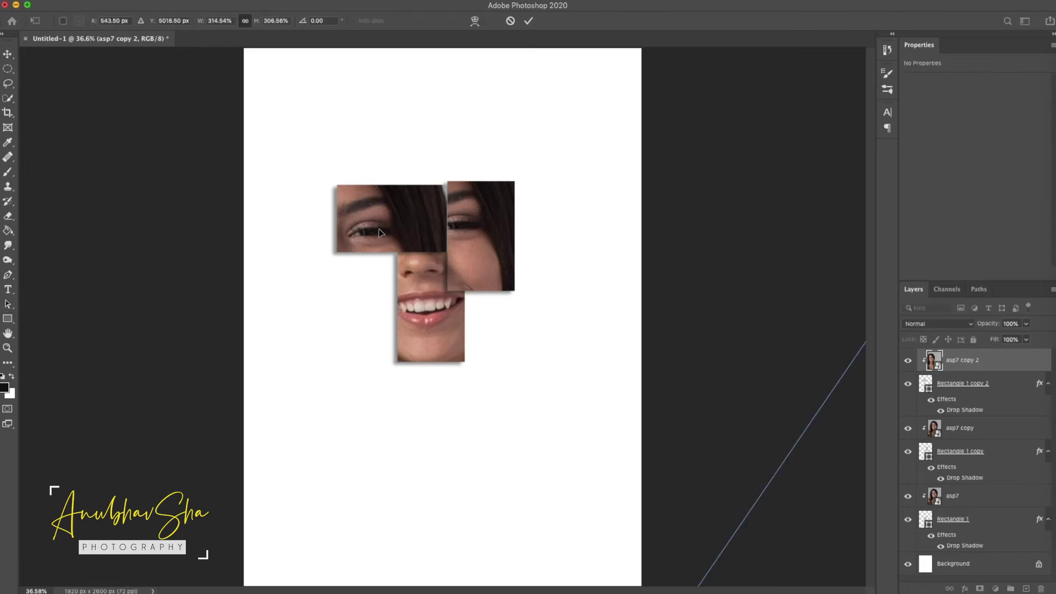
left_click_drag(380, 230, 412, 223)
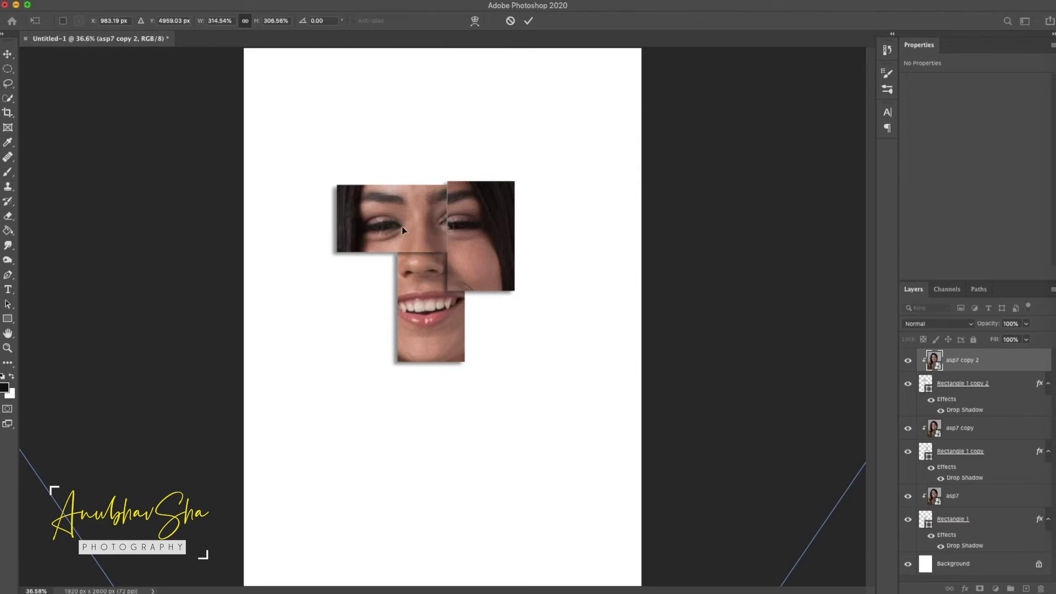
left_click_drag(403, 227, 414, 231)
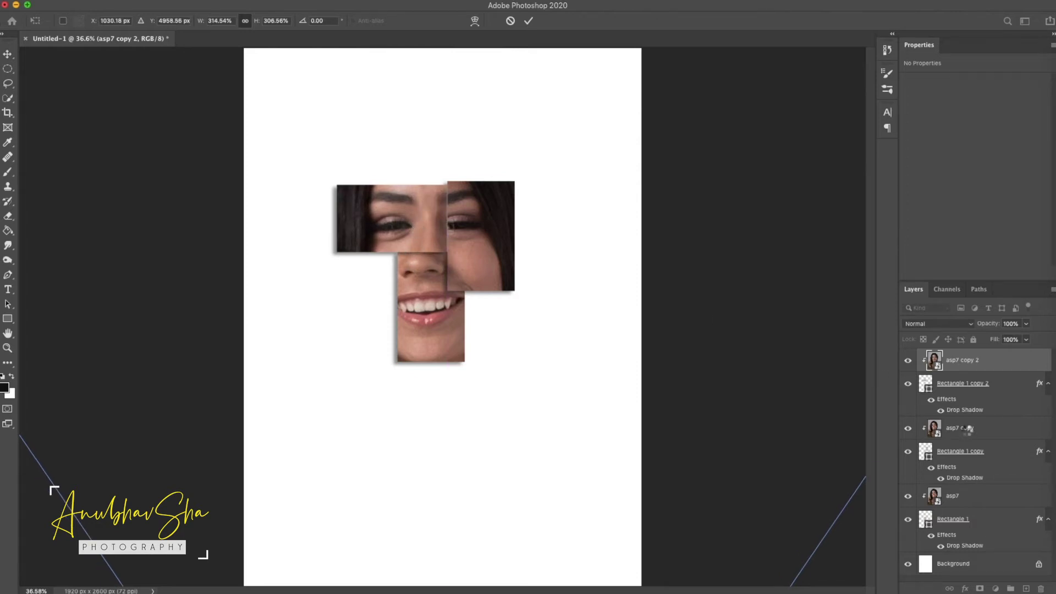
Step: Shift the asp7 copy photo slightly right to about X -2884 px so its eye lines up with the neighbouring tile
left_click(969, 429)
key("ctrl+t")
left_click_drag(476, 242, 481, 245)
key("Return")
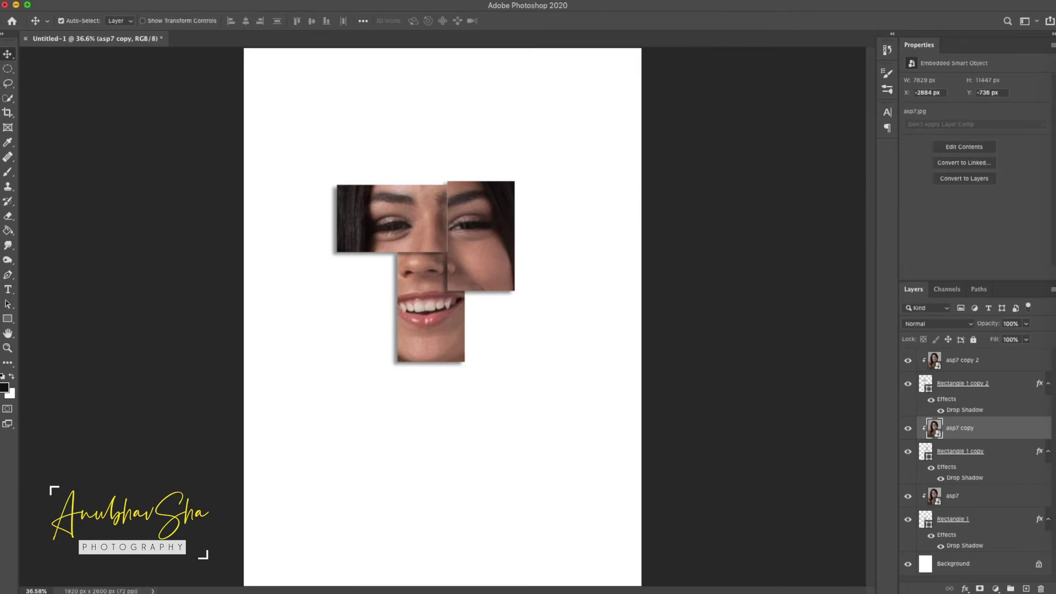
Step: Enlarge Rectangle 1 copy up and to the right to about 370 × 605 px
left_click(992, 450)
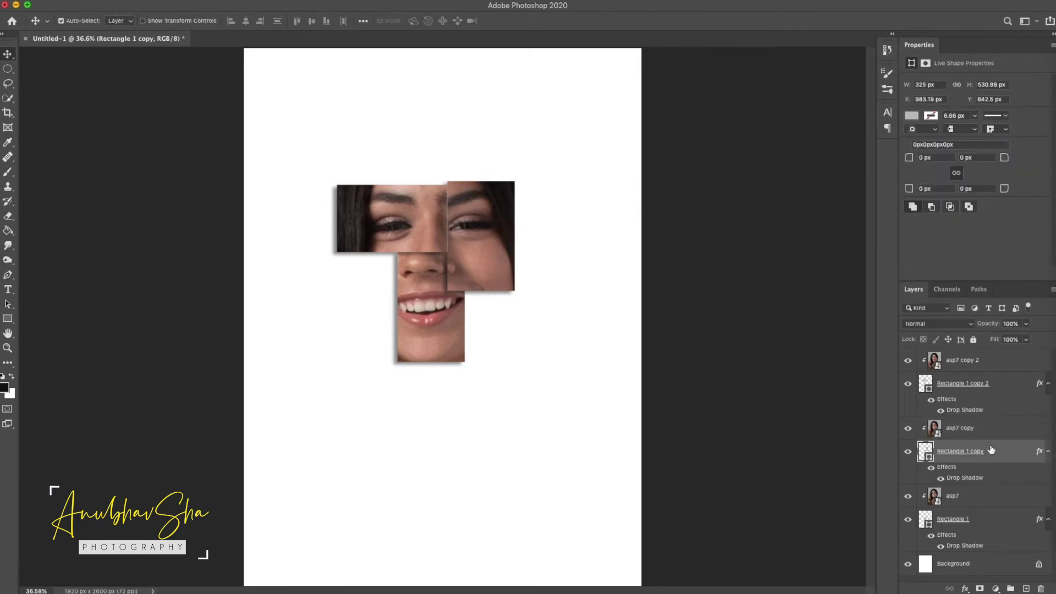
key("ctrl+t")
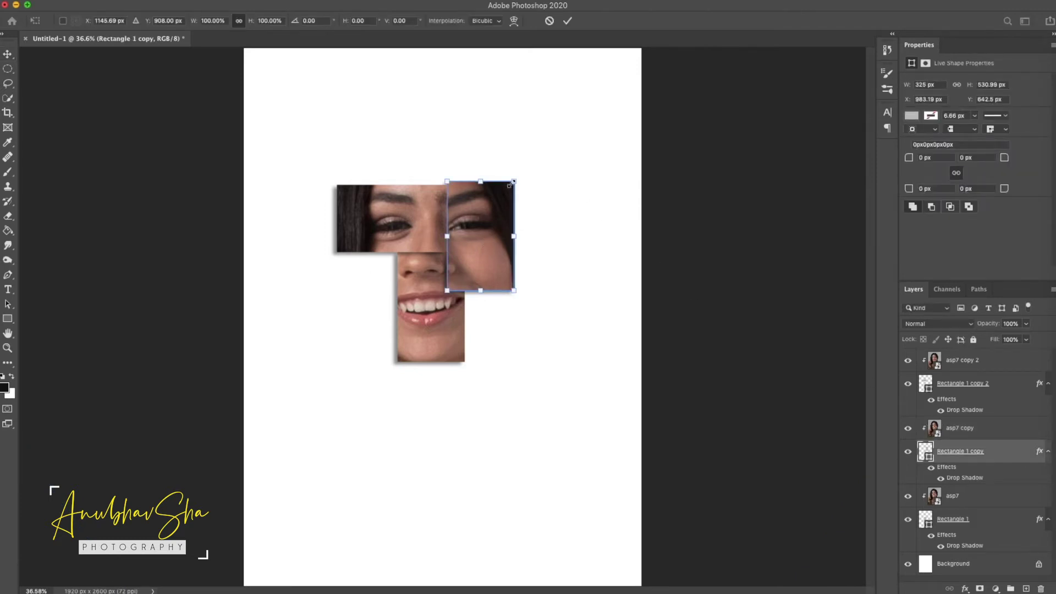
mouse_move(513, 182)
left_mouse_down()
mouse_move(536, 164)
mouse_move(524, 166)
left_mouse_up()
key("Return")
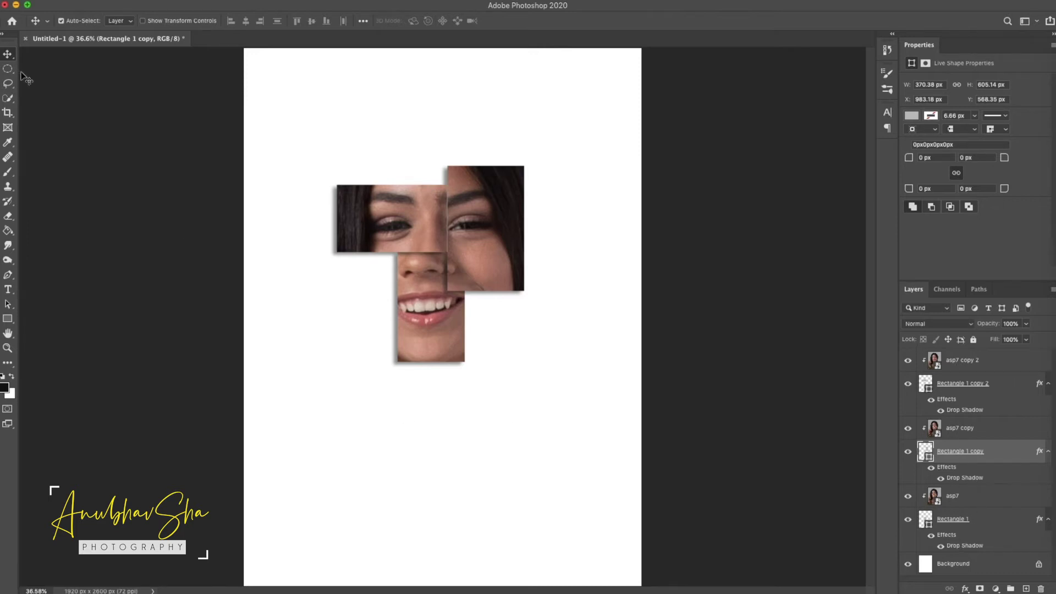
Step: Duplicate asp7 copy 2 together with Rectangle 1 copy 2 and move the new pair down and right beside the smile tile
left_click(1007, 388)
left_click(997, 365, "shift")
key("super+j")
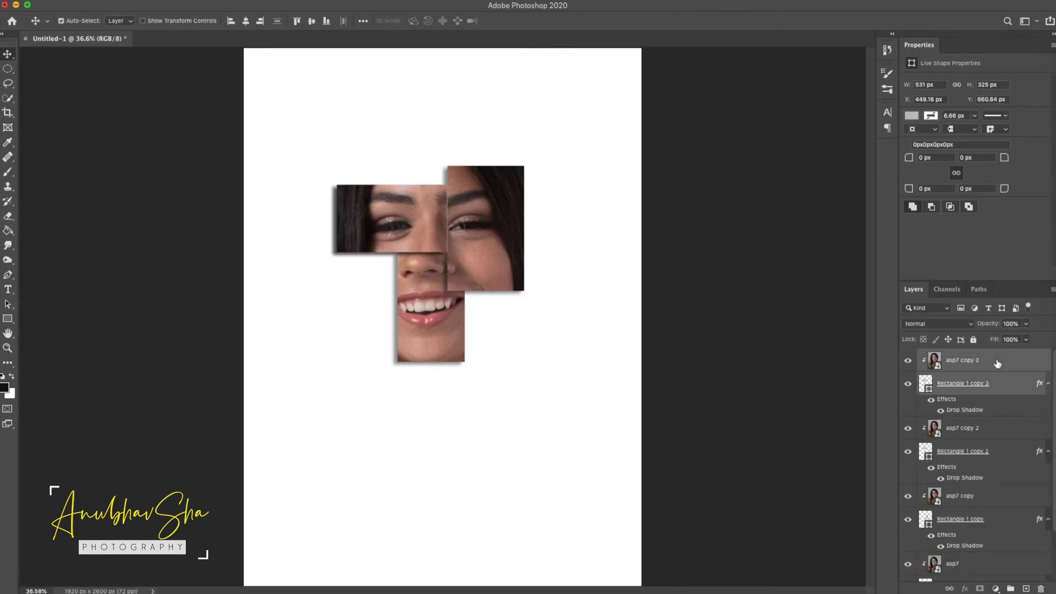
left_click_drag(421, 248, 529, 412)
Step: Enlarge Rectangle 1 copy 3 to about 635 × 389 px and place it at about X 1031 px, Y 1174 px
left_click(1006, 385)
key("super+t")
left_click_drag(555, 350, 577, 336)
left_click_drag(531, 362, 544, 317)
key("Return")
Step: Move asp7 copy 3 and Rectangle 1 copy 3 down the layer stack to directly above the Background
left_click(1008, 365)
key("super+minus")
right_click(1012, 364)
left_click(1014, 363)
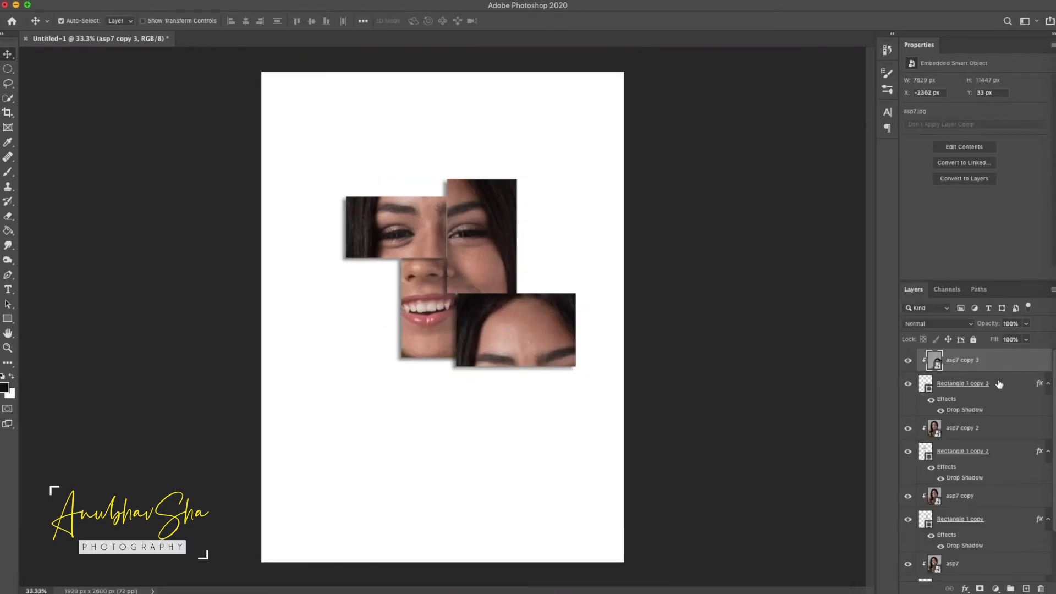
left_click_drag(1001, 282, 1001, 515)
left_click(998, 279, "shift")
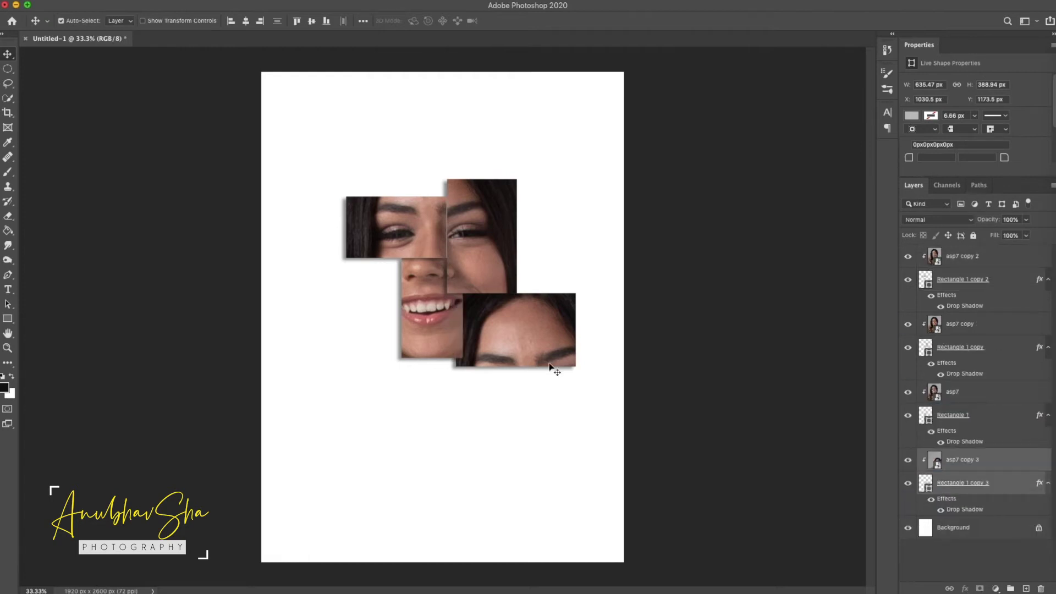
Step: Shrink Rectangle 1 copy 3 to about 507 × 310 px at about X 1046 px, Y 1096 px
left_click(977, 461, "super")
key("super+t")
left_click_drag(455, 366, 496, 323)
key("Return")
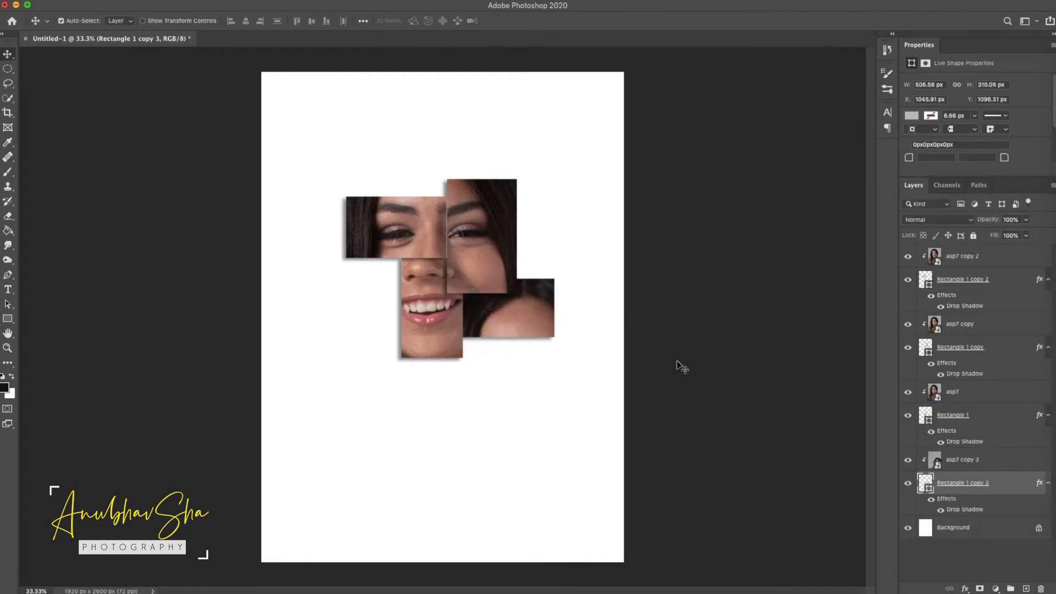
Step: Replace the asp7 copy 3 photo with an embedded asp1.jpg clipped to Rectangle 1 copy 3
left_click(990, 460)
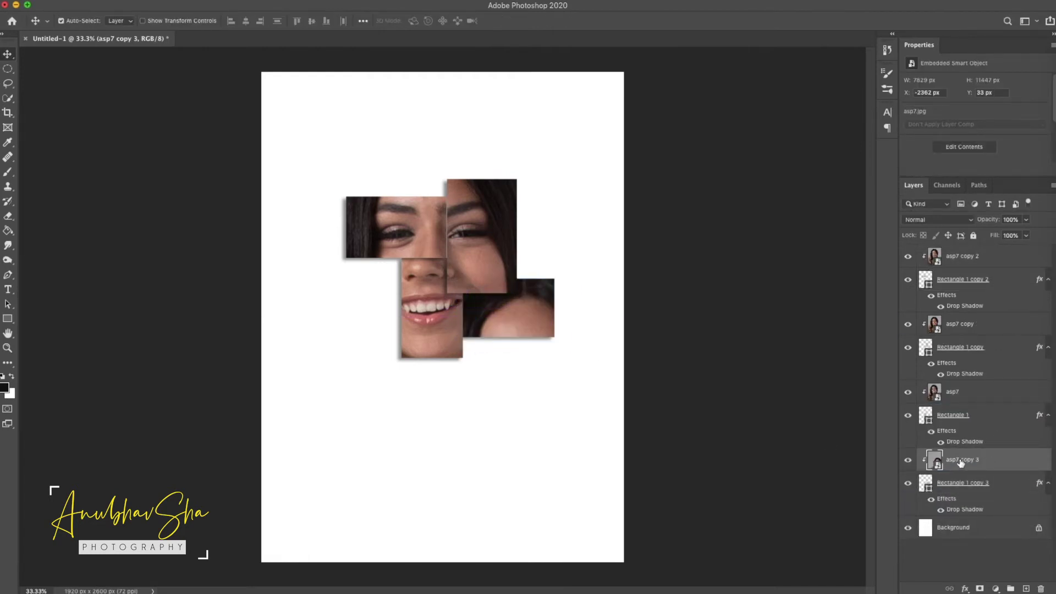
key("Delete")
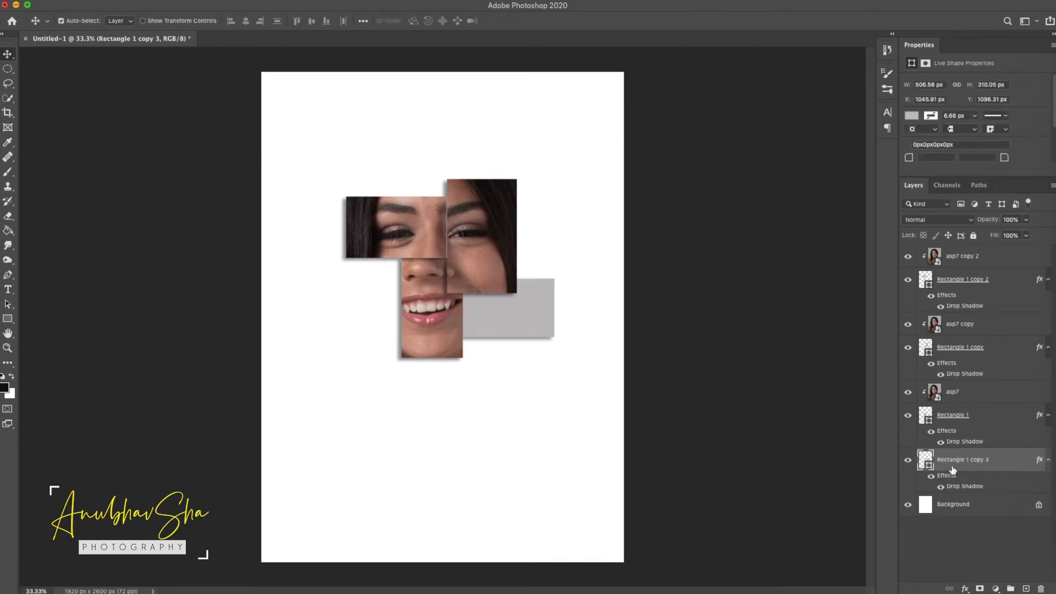
left_click(88, 1)
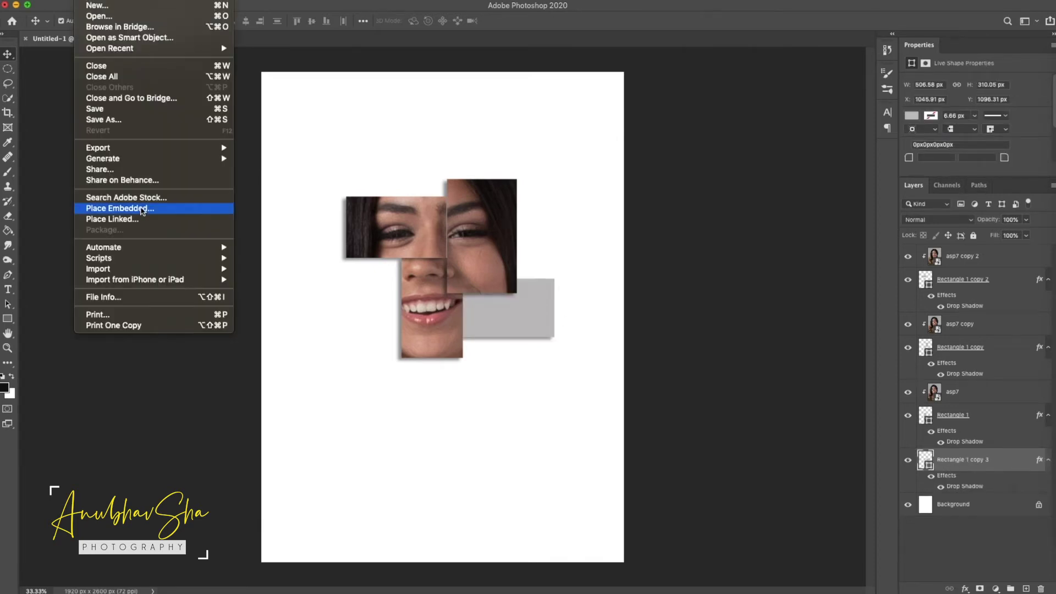
left_click(143, 211)
left_click(230, 96)
left_click(236, 137)
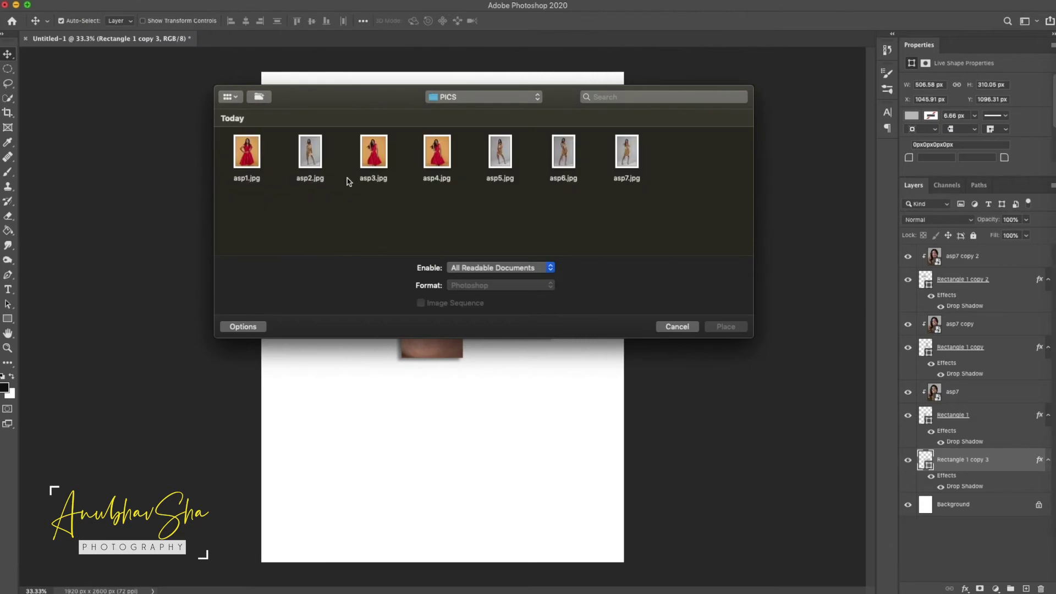
double_click(247, 153)
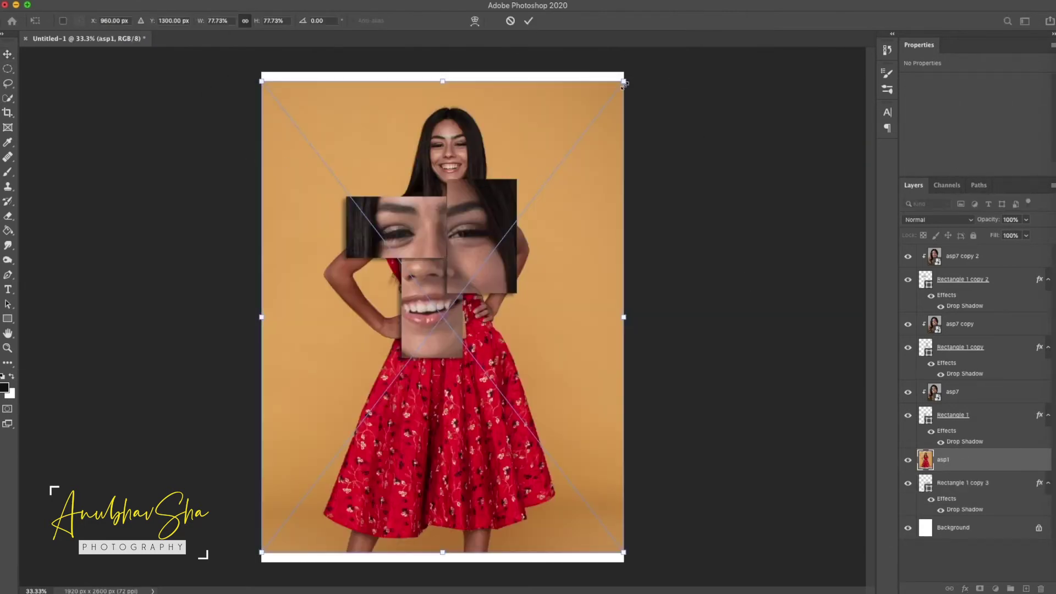
key("Return")
right_click(973, 461)
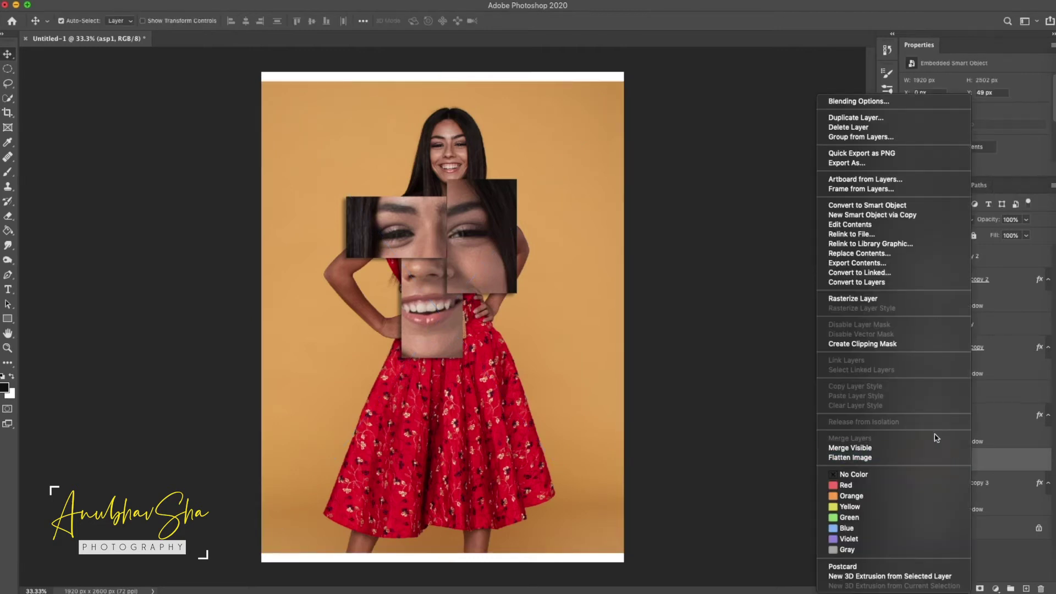
left_click(855, 345)
Step: Enlarge the asp1 photo and position it so the woman's face fills Rectangle 1 copy 3
key("super+t")
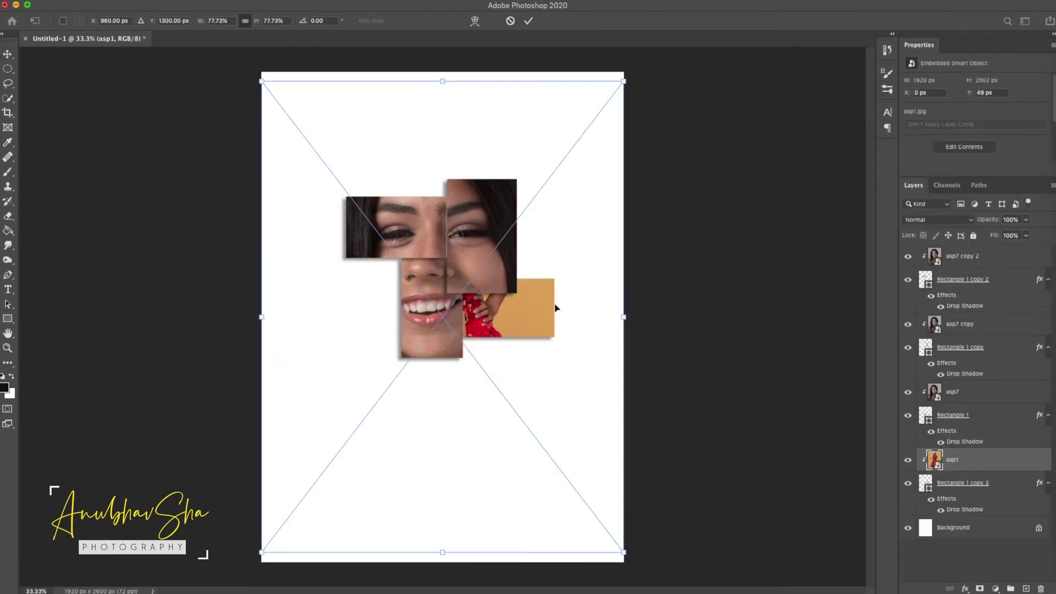
left_click_drag(540, 291, 597, 447)
left_click_drag(319, 237, 170, 53)
left_click_drag(252, 127, 419, 299)
left_click_drag(336, 226, 166, 9)
left_click_drag(500, 189, 452, 375)
key("Return")
Step: Rotate Rectangle 1 copy 4 upright and place it below the asp1 tile with asp1 copy framing the nose and smile
left_click(975, 491, "shift")
key("super+t")
left_click_drag(512, 407, 382, 493)
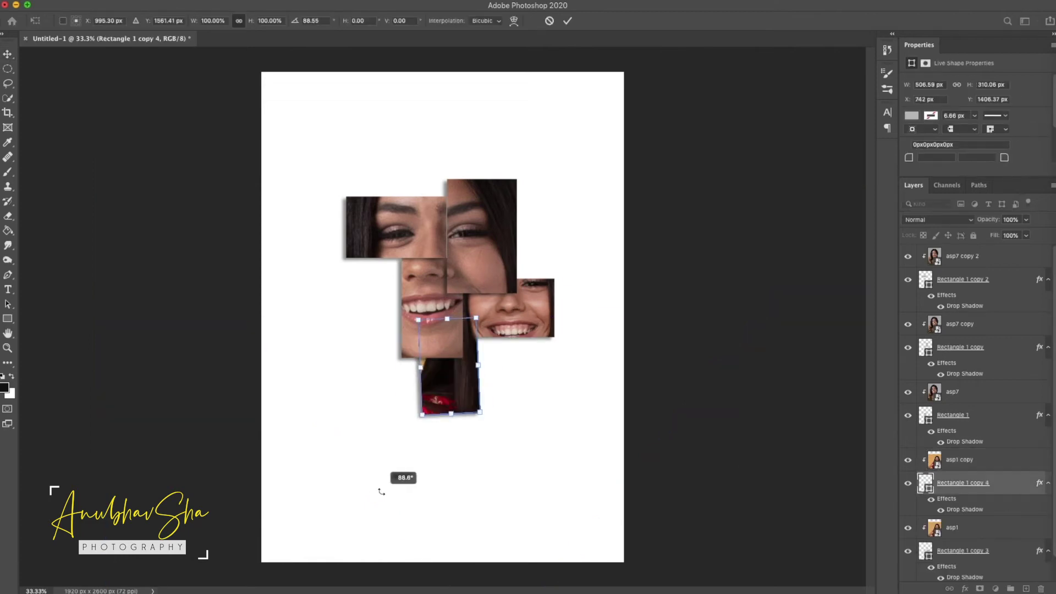
key("Return")
left_click_drag(454, 390, 545, 448)
left_click_drag(536, 316, 536, 253)
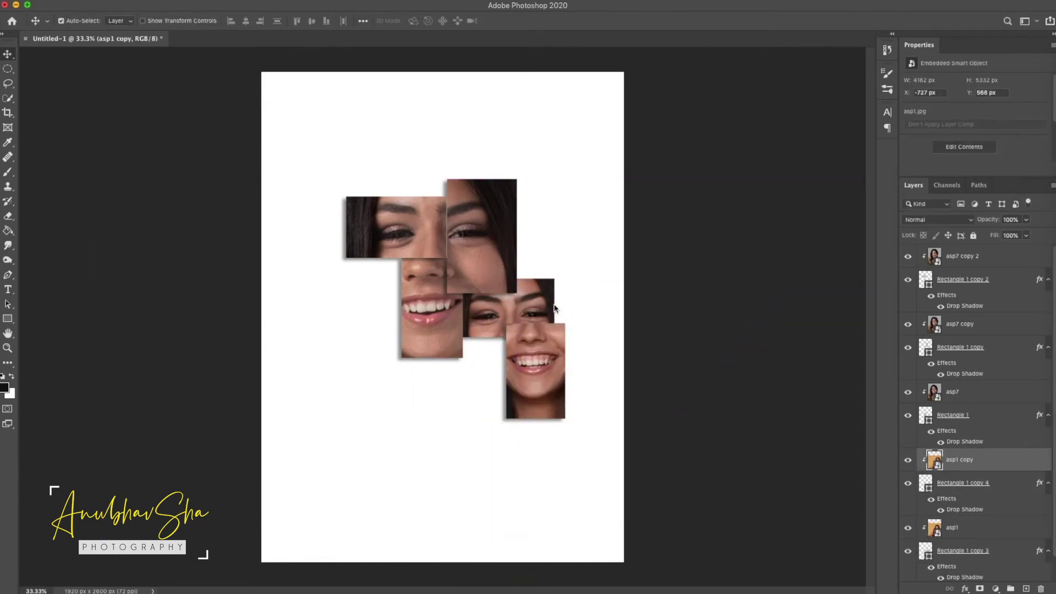
Step: Duplicate asp7 copy 2 together with Rectangle 1 copy 2 and move the new pair down to about X 277 px, Y 1426 px
left_click(1006, 282)
left_click(1005, 256, "shift")
key("super+j")
key("super+t")
left_click_drag(397, 229, 364, 373)
key("Return")
Step: Enlarge Rectangle 1 copy 5 to about 706 × 432 px and replace its asp7 copy 3 photo with clipped asp3
left_click(1004, 281)
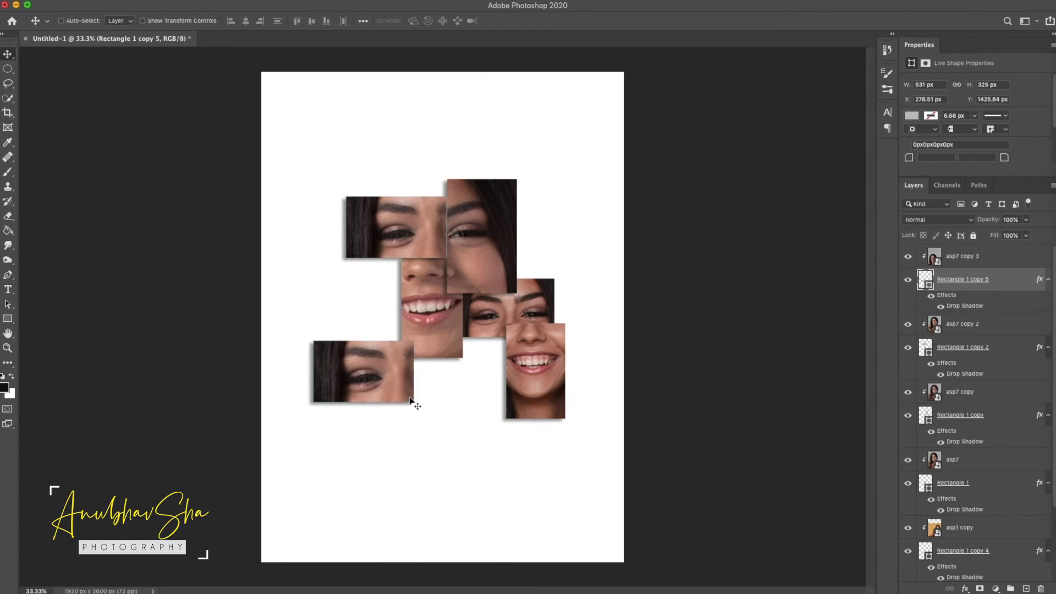
key("Delete")
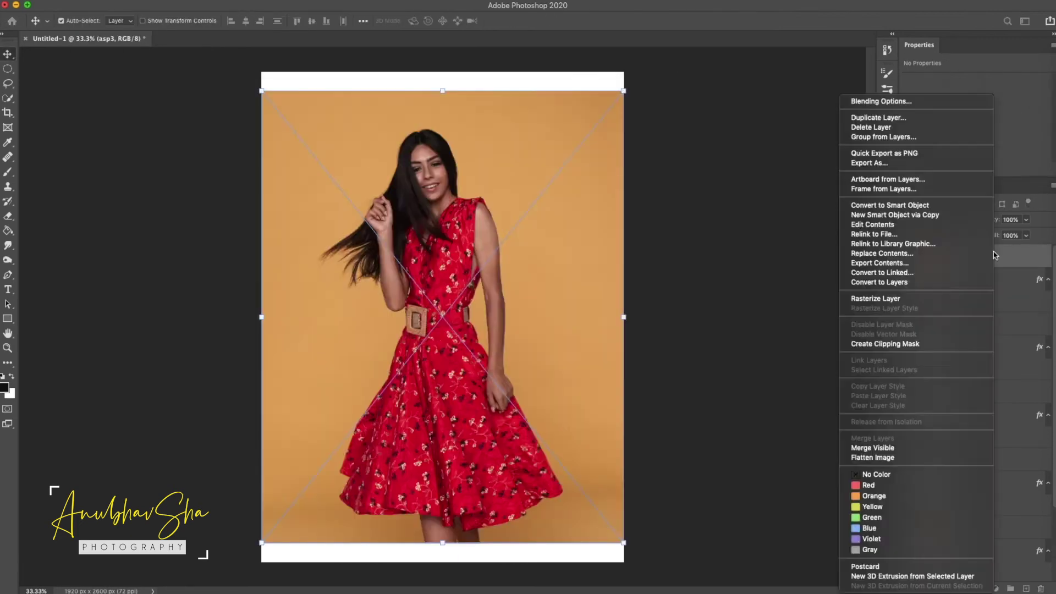
left_click(933, 408)
left_click_drag(503, 155, 466, 385)
Step: Enlarge the asp3 photo to about 185% and position it so the eyes and nose fill Rectangle 1 copy 5
key("super+t")
left_click_drag(588, 301, 741, 110)
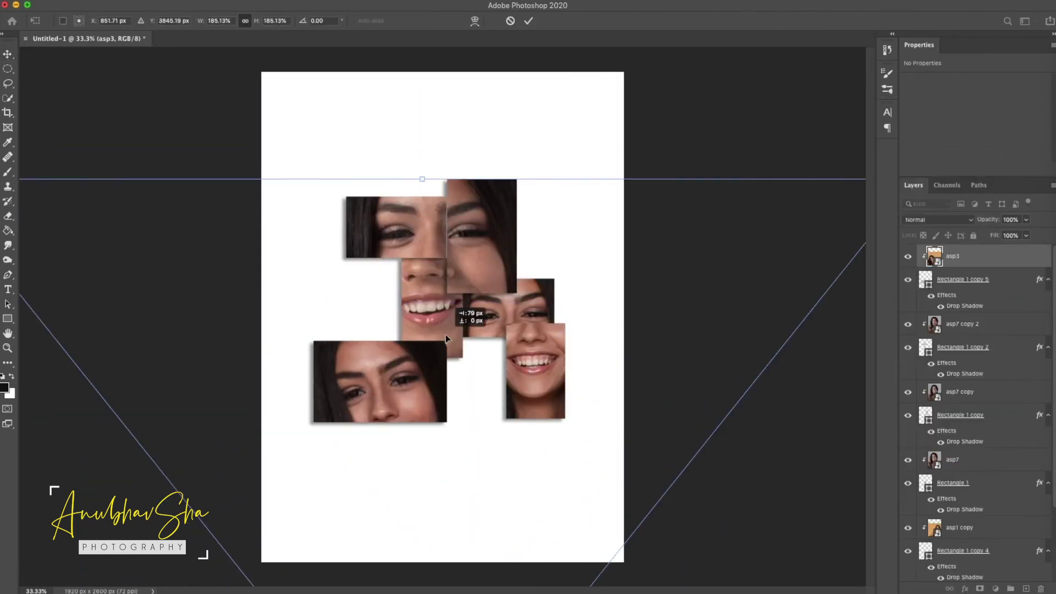
left_click_drag(446, 334, 449, 319)
key("Return")
Step: Move asp3 and Rectangle 1 copy 5 up and left to about X 114 px, Y 1006 px, and restack them below Rectangle 1
left_click(1005, 281, "shift")
key("super+t")
left_click_drag(379, 378, 349, 299)
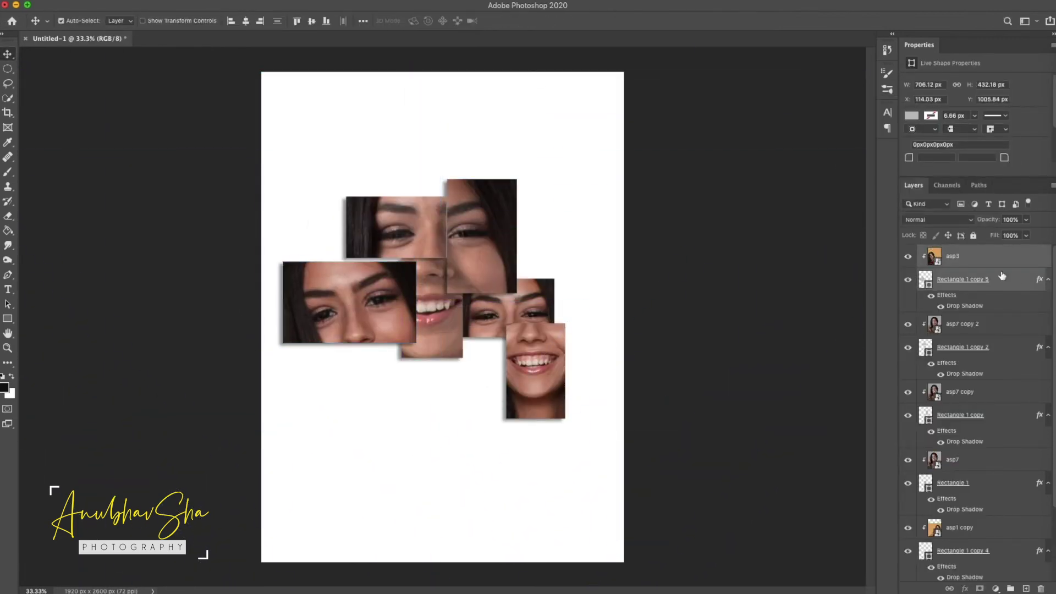
left_click(990, 460)
left_click(990, 279)
left_click_drag(991, 257, 991, 515)
Step: Duplicate asp7 copy 2 together with Rectangle 1 copy 2 and place the new pair above the left eye tile
left_click(1003, 280)
left_click(1002, 256, "shift")
key("super+j")
left_click_drag(387, 219, 447, 265)
key("Return")
Step: Nudge asp3 and Rectangle 1 copy 5 up to about Y 991 px
left_click(1003, 528)
left_click(1005, 552, "shift")
key("Up")
key("Up")
key("Up")
key("Up")
key("Up")
key("Up")
key("Up")
key("Up")
key("Up")
key("Up")
key("Up")
key("Up")
key("Up")
key("Up")
key("Up")
Step: Position the asp7 copy 3 photo so the uppermost tile frames the hair and forehead, undoing the stray move of Rectangle 1 copy 2
left_click(991, 256)
key("super+t")
key("Return")
left_click_drag(930, 347, 911, 264)
key("super+z")
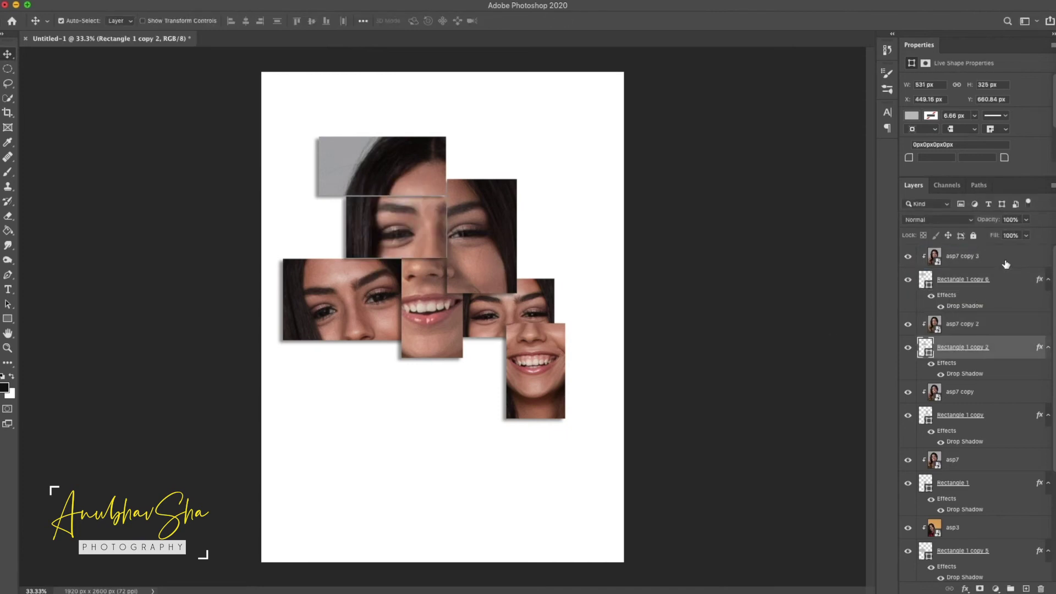
Step: Narrow the landscape eye tile and add a portrait photo tile on its left showing the eye and hair
left_click(1007, 324, "shift")
left_click_drag(1006, 324, 1006, 256)
left_click(1006, 279)
key("super+t")
left_click_drag(402, 242, 372, 246)
left_click(1006, 279)
key("super+t")
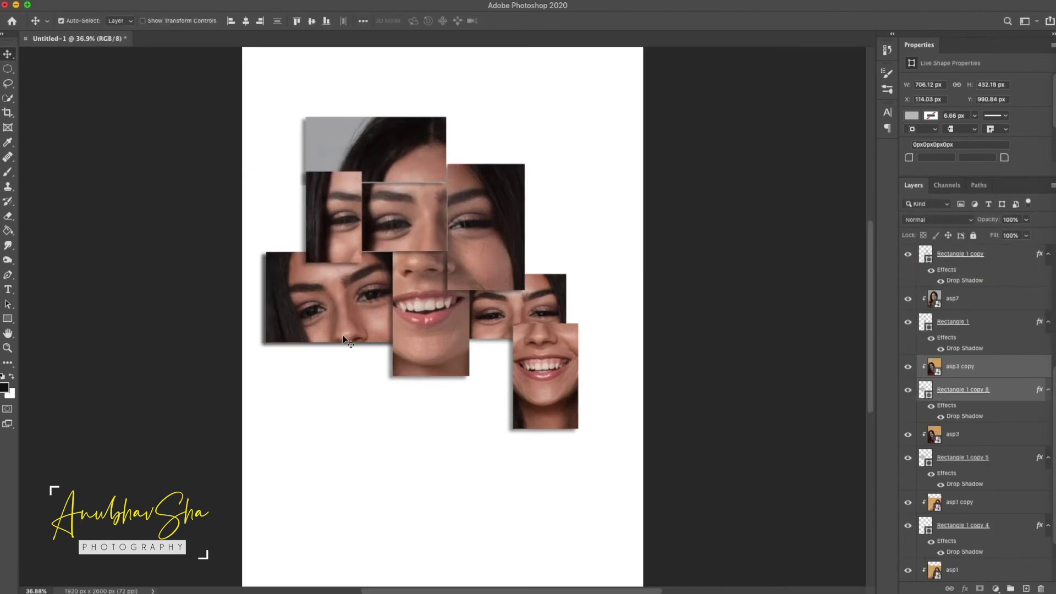
Step: Duplicate asp3 copy with its rectangle and reshape the new rectangle to about 242 × 602 px at X 521 px, Y 1332 px
key("super+j")
left_click(996, 391)
key("super+t")
left_click_drag(420, 352, 285, 379)
left_click_drag(348, 297, 364, 396)
key("Return")
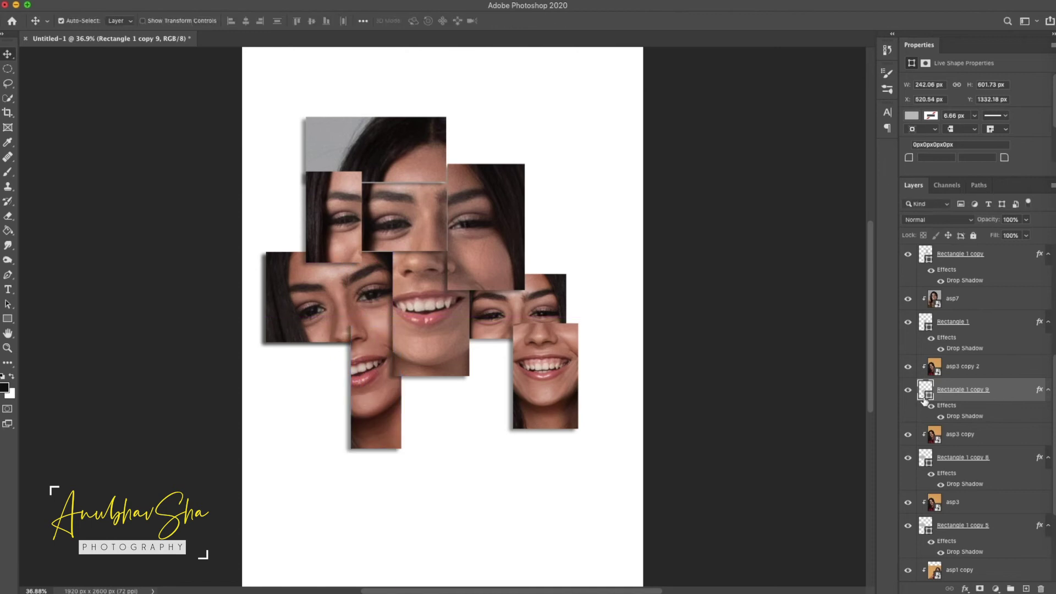
Step: Shift the asp3 copy 2 photo left to about X -2217 px, Y 0 px inside the tall narrow tile
left_click(960, 367)
key("super+t")
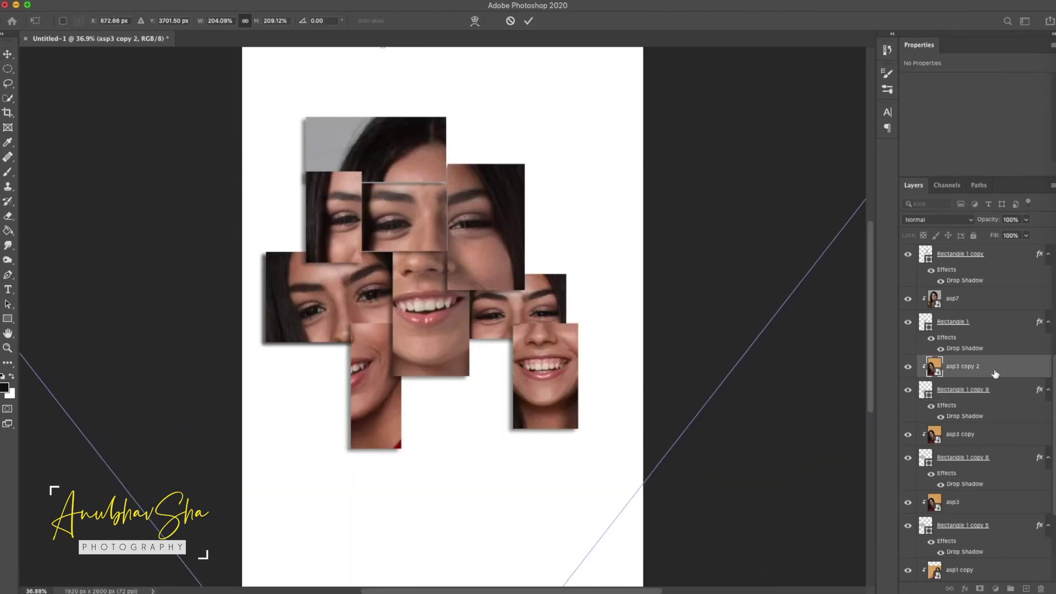
key("Return")
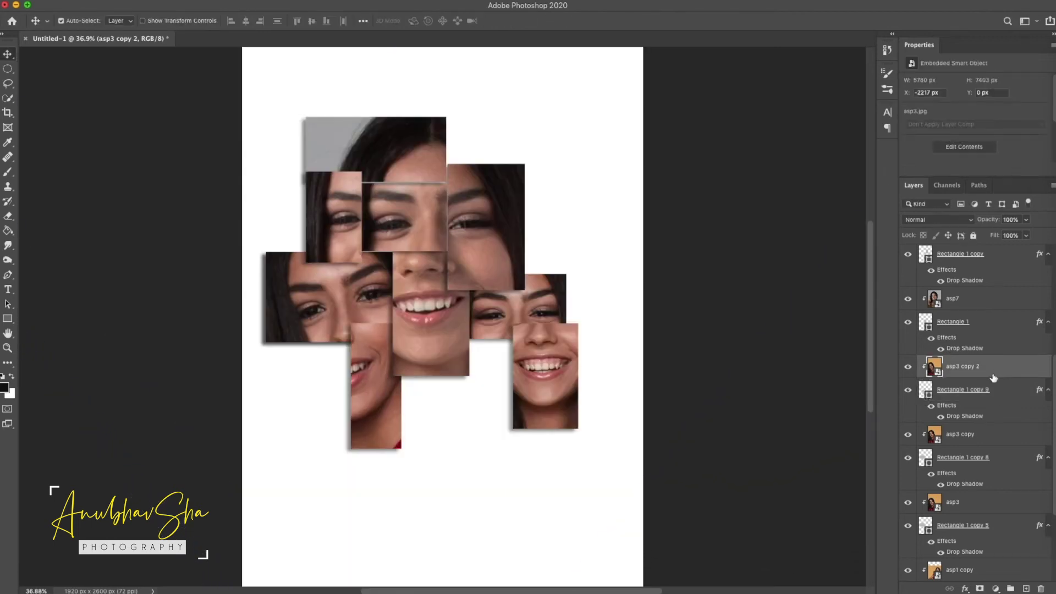
Step: Duplicate asp3 copy 2 with its rectangle and shape the new rectangle into a landscape tile left of the tall narrow one
left_click(989, 388)
key("super+t")
left_click_drag(376, 386, 333, 374)
key("Return")
Step: Reposition the asp3 copy 3 photo inside the new landscape tile so the smiling mouth fills it
left_click(994, 367)
key("super+t")
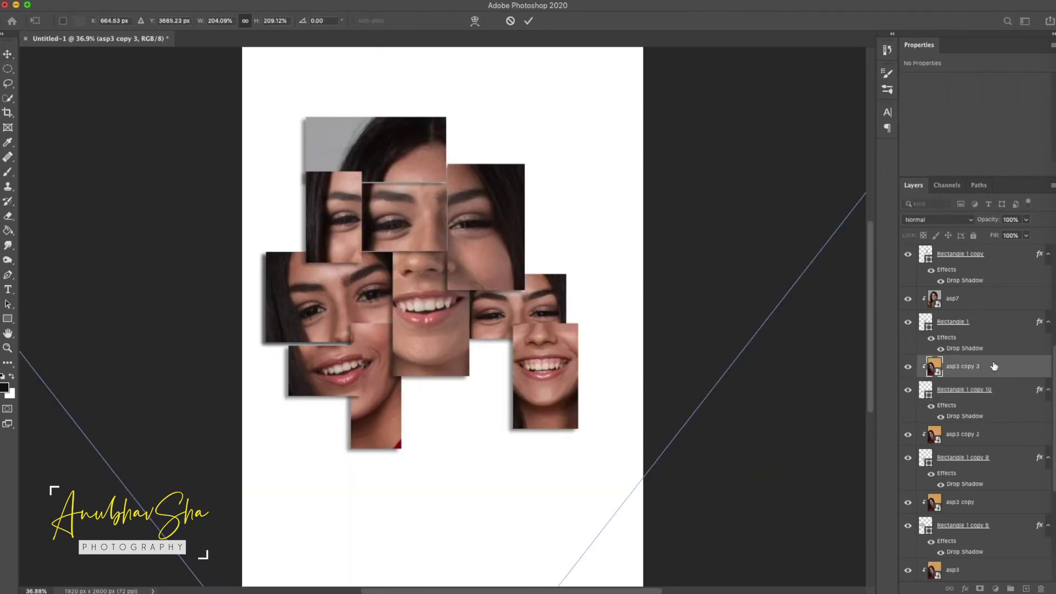
key("Return")
Step: Duplicate the asp1 eye tile and reshape Rectangle 1 copy 3 into an empty portrait tile about 707 × 1155 px at X 692 px, Y 1207 px
scroll(968, 409, "down", 8)
left_click(991, 502)
left_click(992, 526, "shift")
key("super+j")
left_click(992, 504)
left_click(993, 525, "shift")
key("super+t")
left_click_drag(514, 308, 531, 539)
key("Return")
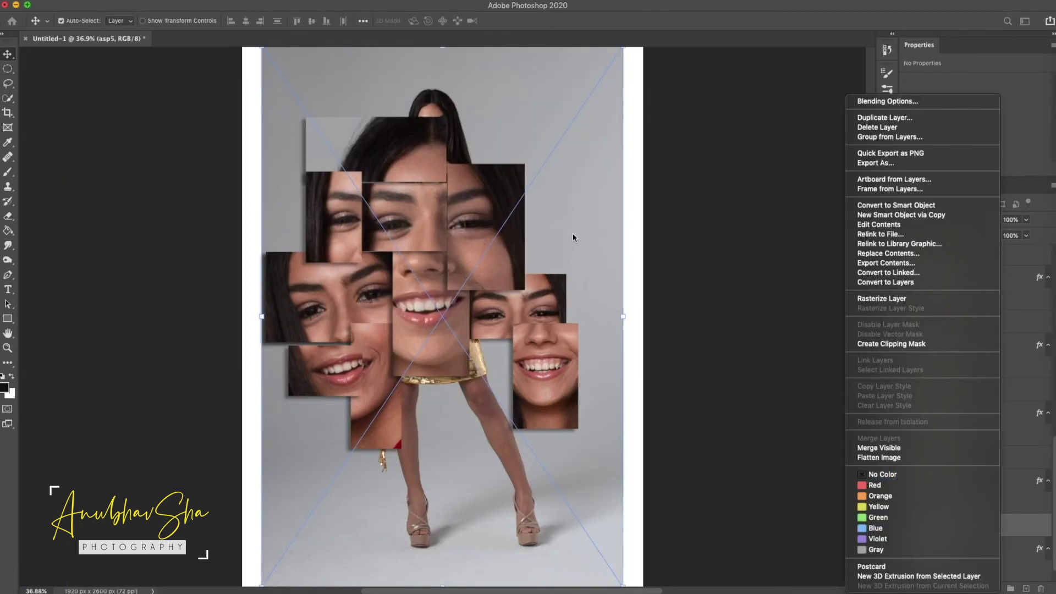
Step: Place asp5.jpg clipped to the large lower portrait tile and enlarge and position it to show the hair, one eye and part of the mouth
left_click(892, 344)
key("super+t")
key("super+minus")
left_click_drag(462, 165, 478, 277)
left_click_drag(554, 321, 856, 378)
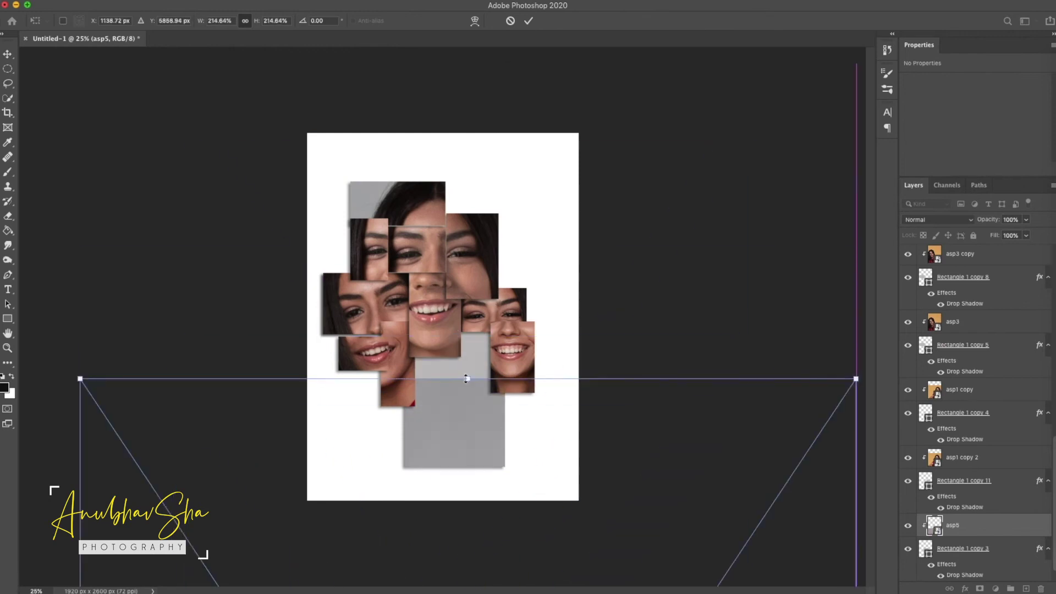
left_click_drag(542, 300, 556, 585)
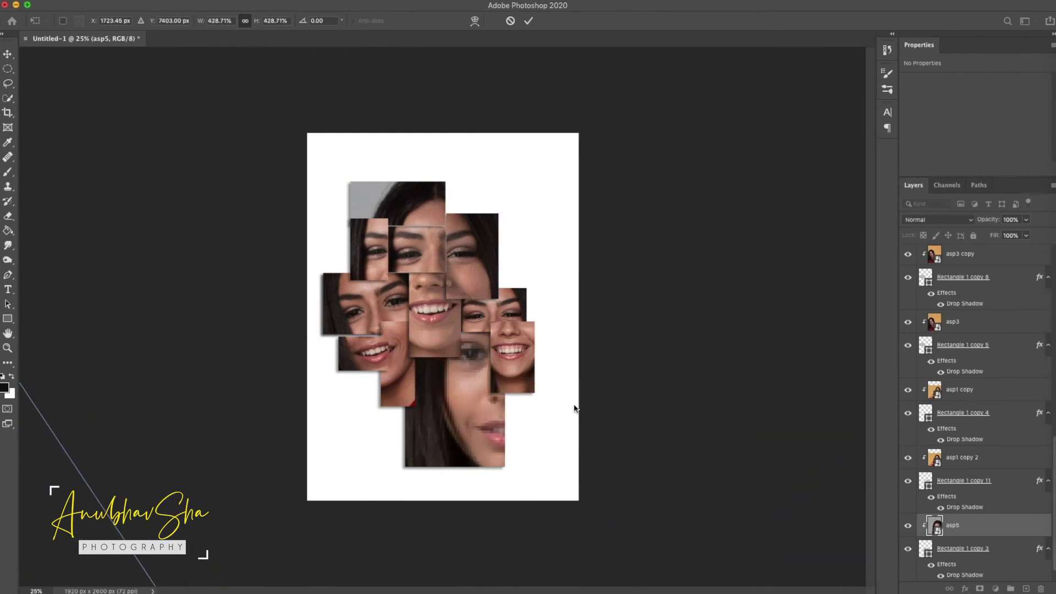
key("ctrl+0")
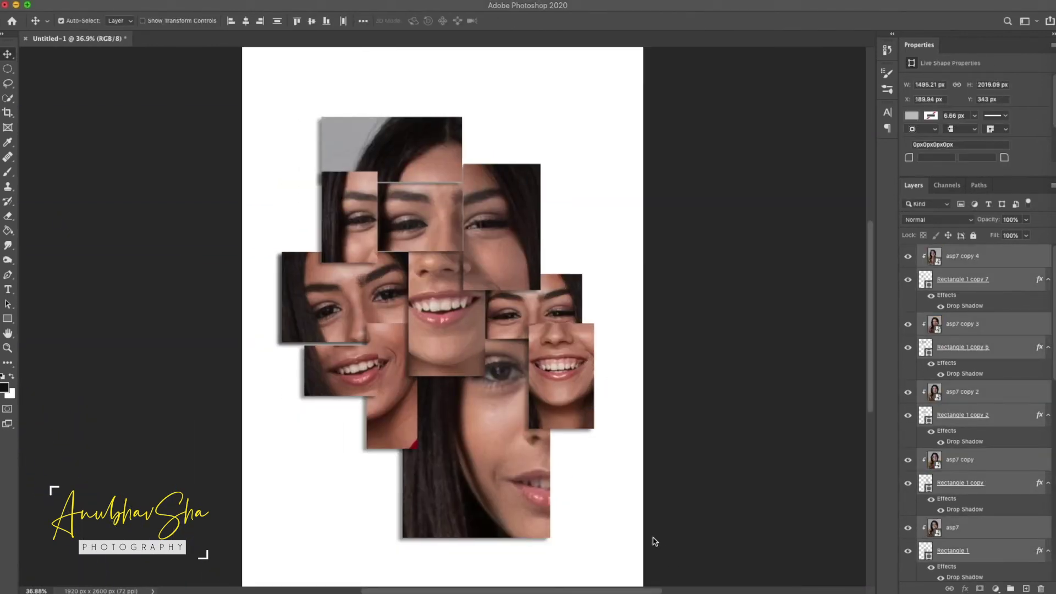
Step: Group all the photo and rectangle layers above the Background and deselect the group
left_click(997, 268)
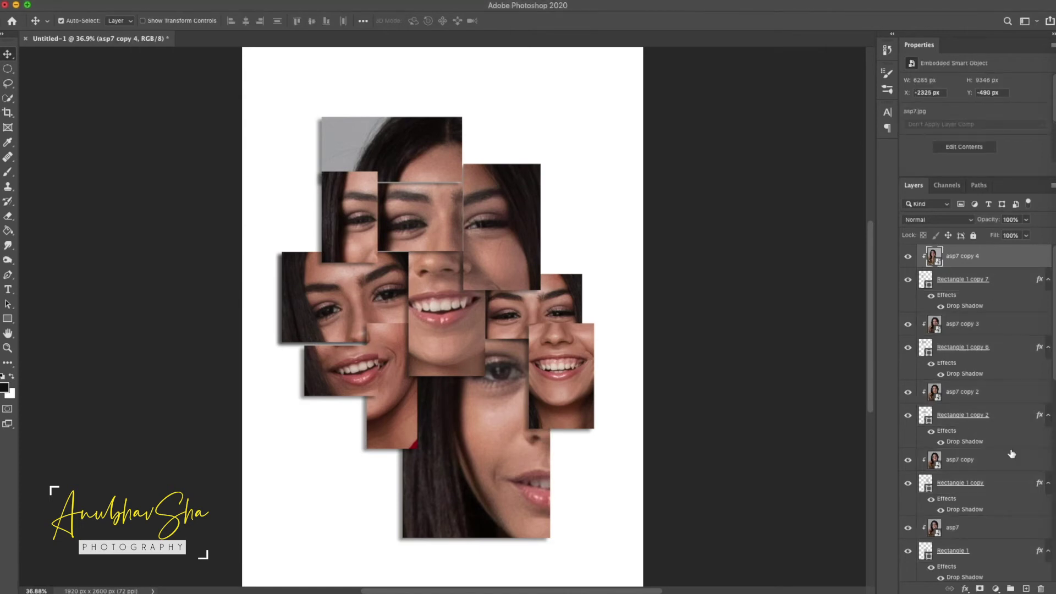
scroll(1012, 453, "down", 10)
key("super+g")
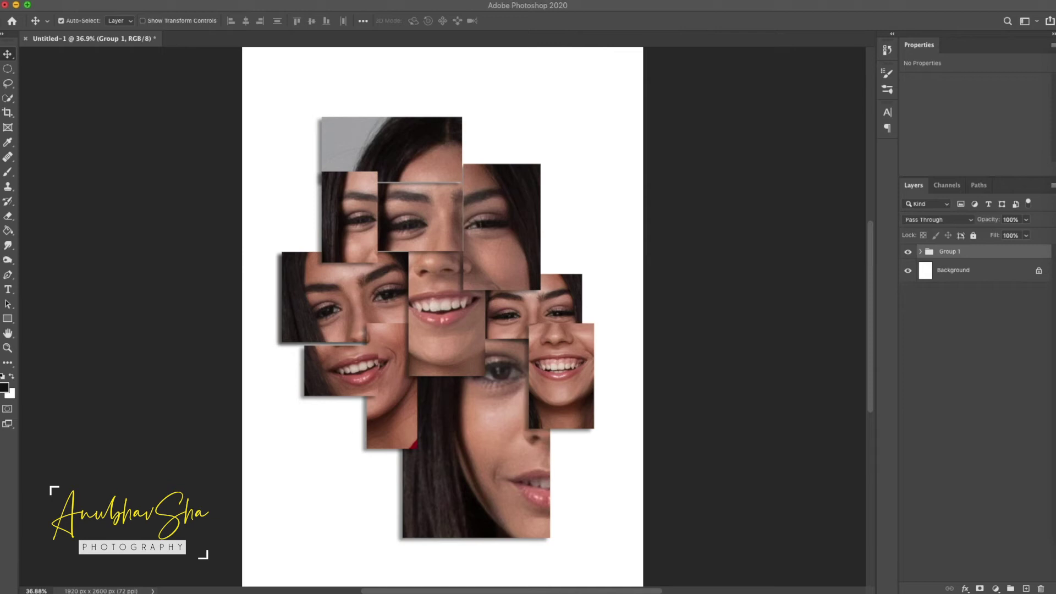
left_click(965, 382)
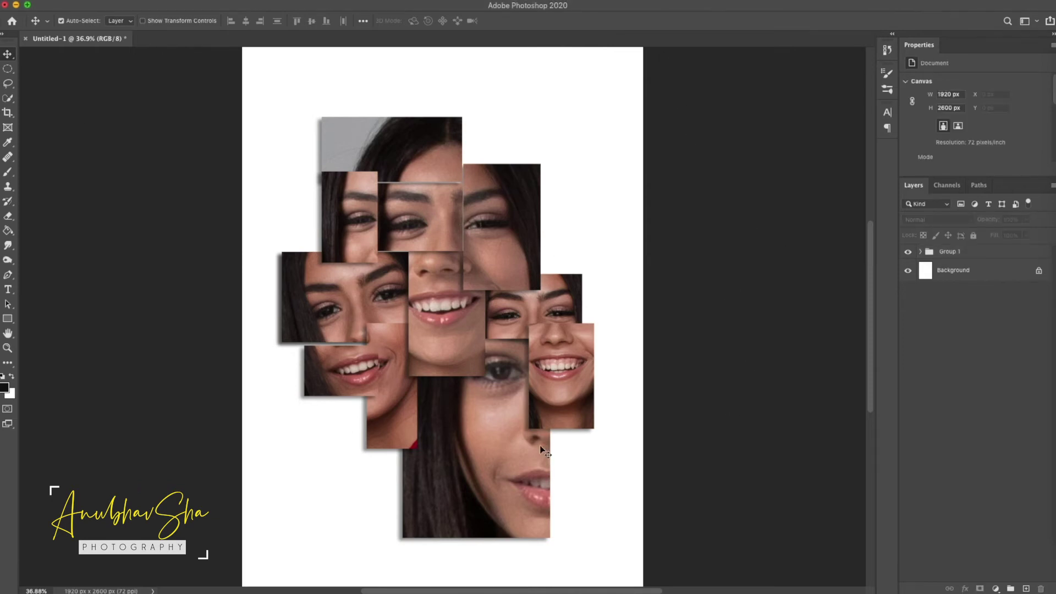
Step: Expand Group 1 and briefly hide and show the asp7 copy 2 photo to examine the rectangle it is clipped to
left_click(921, 252)
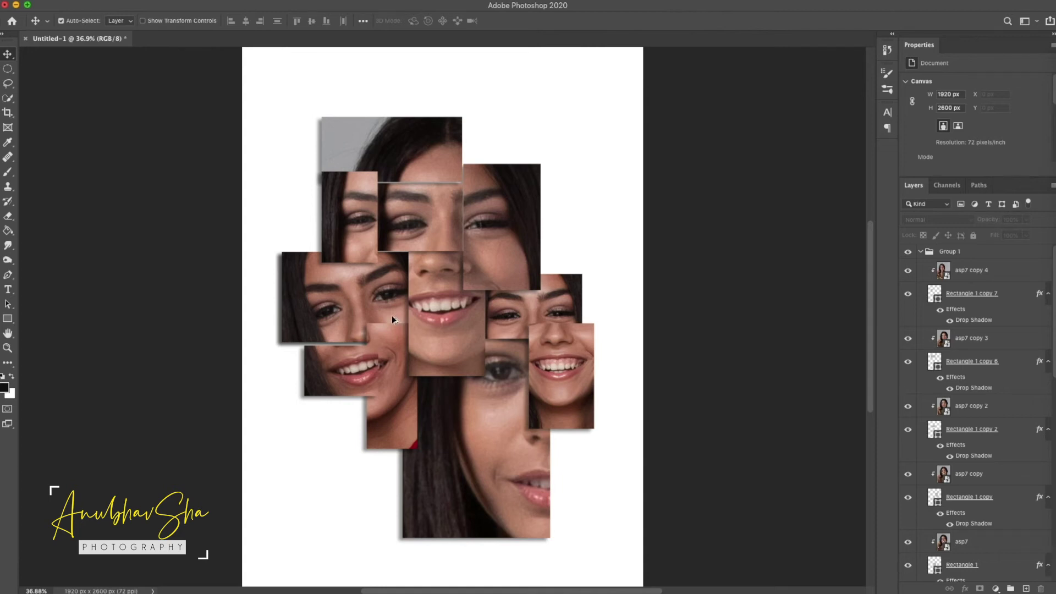
left_click(553, 356)
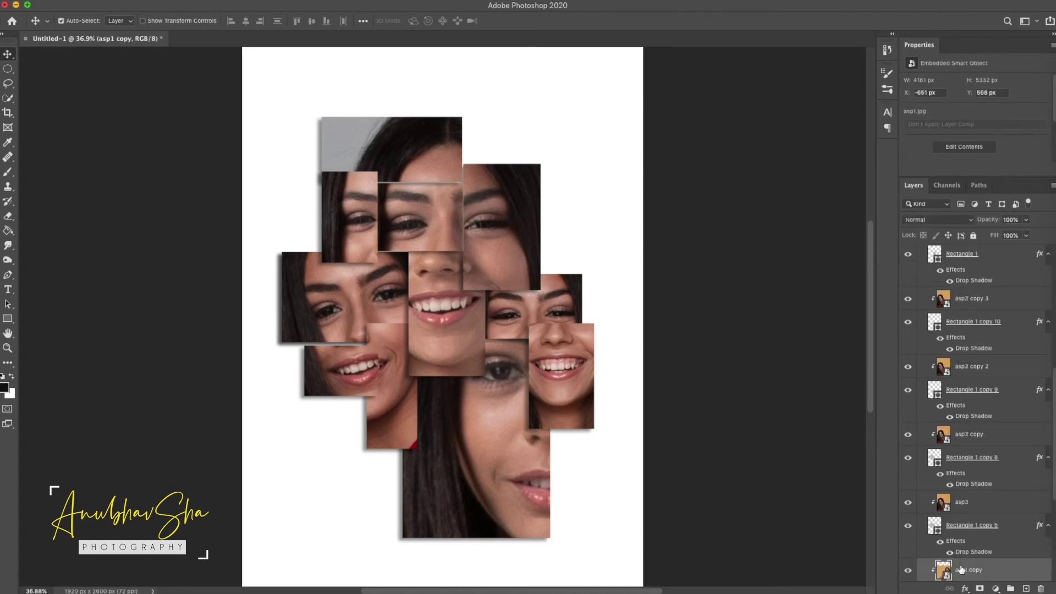
left_click(430, 217)
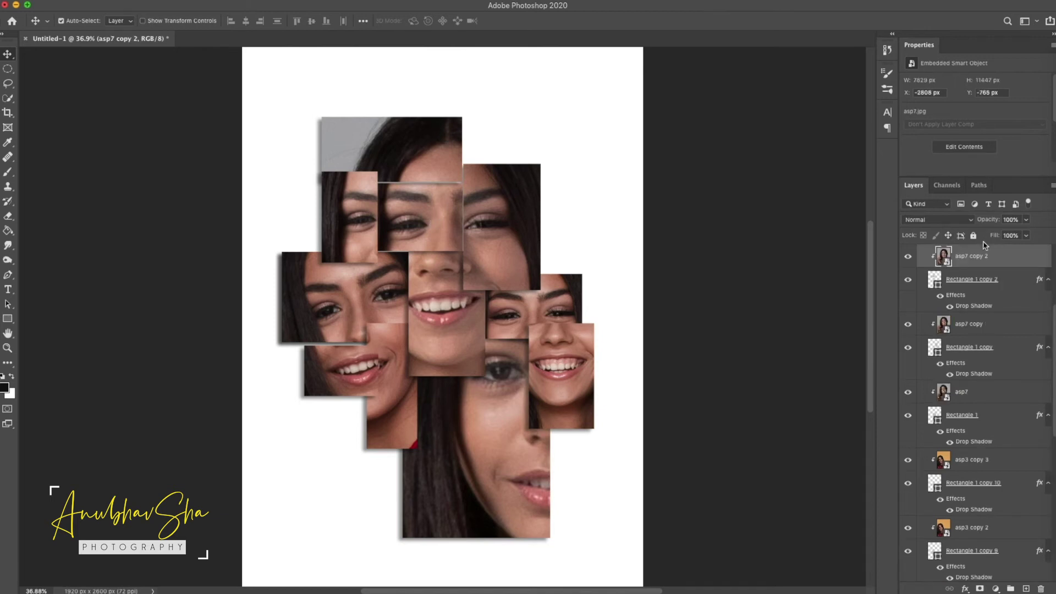
left_click(911, 258)
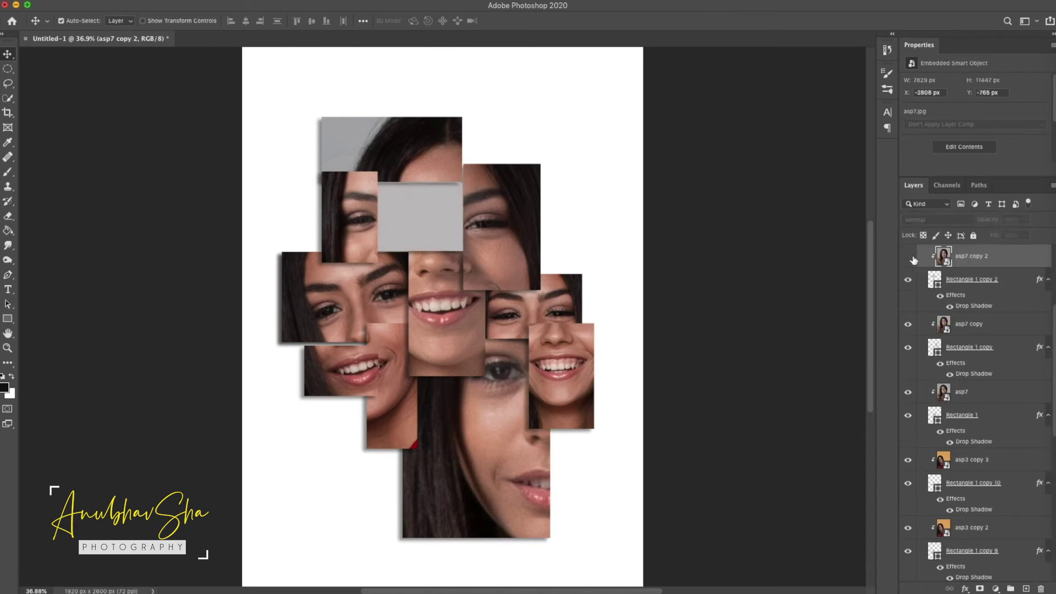
left_click(910, 257)
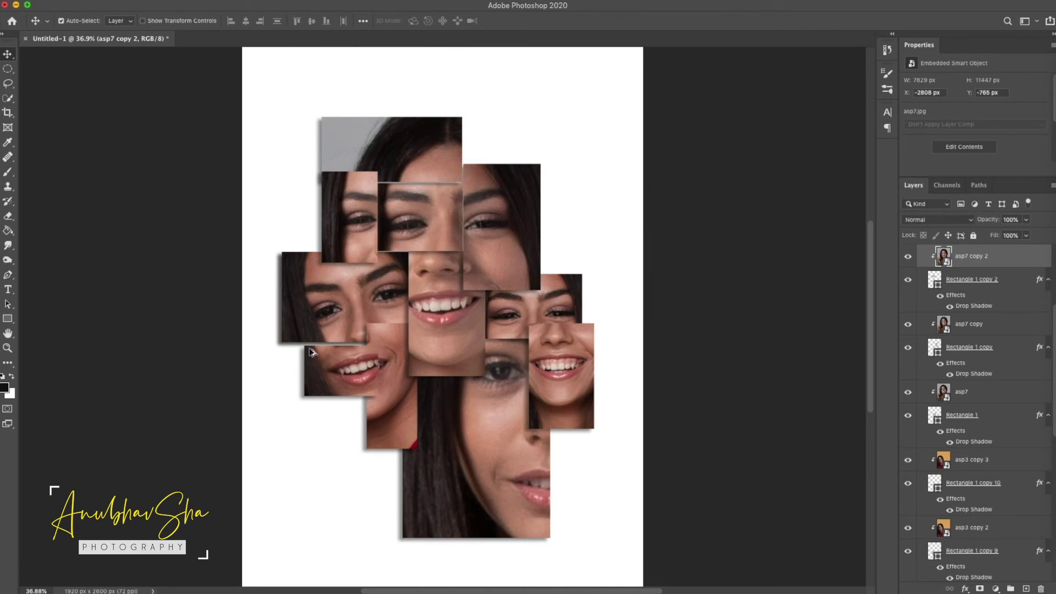
Step: Select the smile photo asp3 copy 3 and briefly hide and show it to examine its landscape tile
left_click(347, 376)
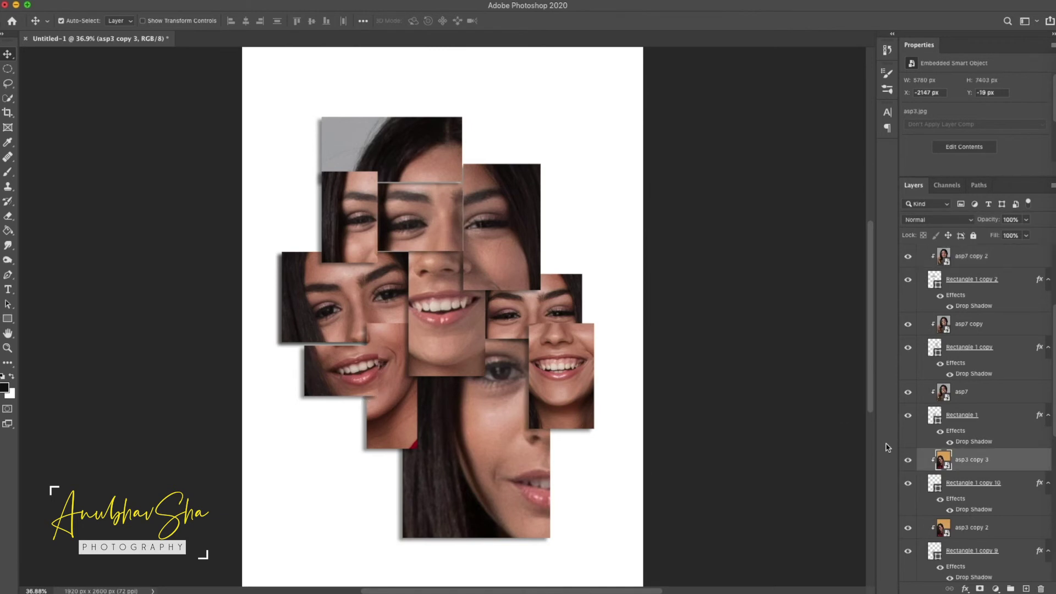
left_click(908, 461)
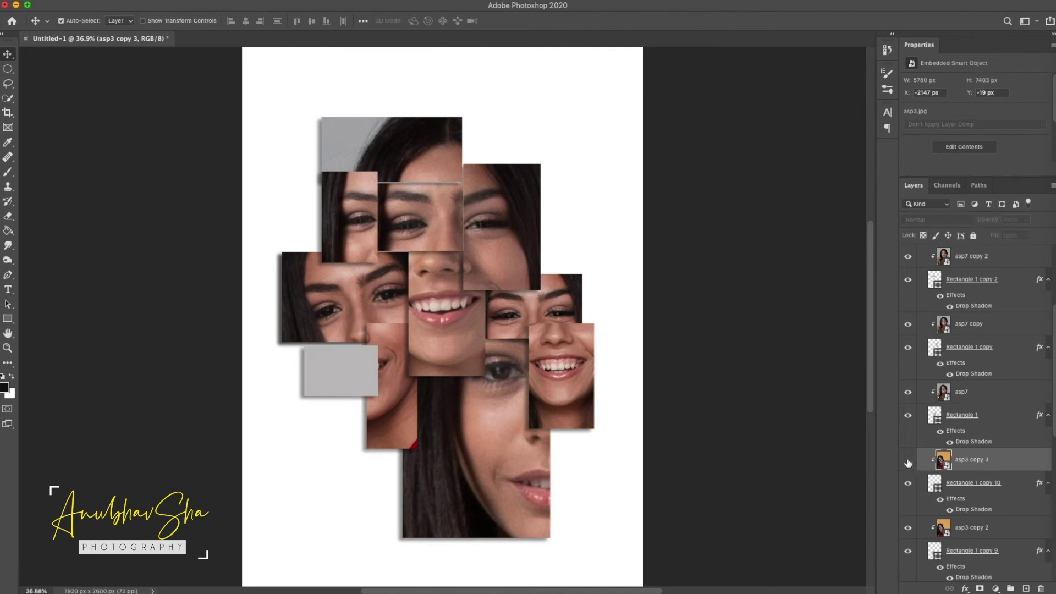
left_click(909, 461)
scroll(972, 367, "up", 5)
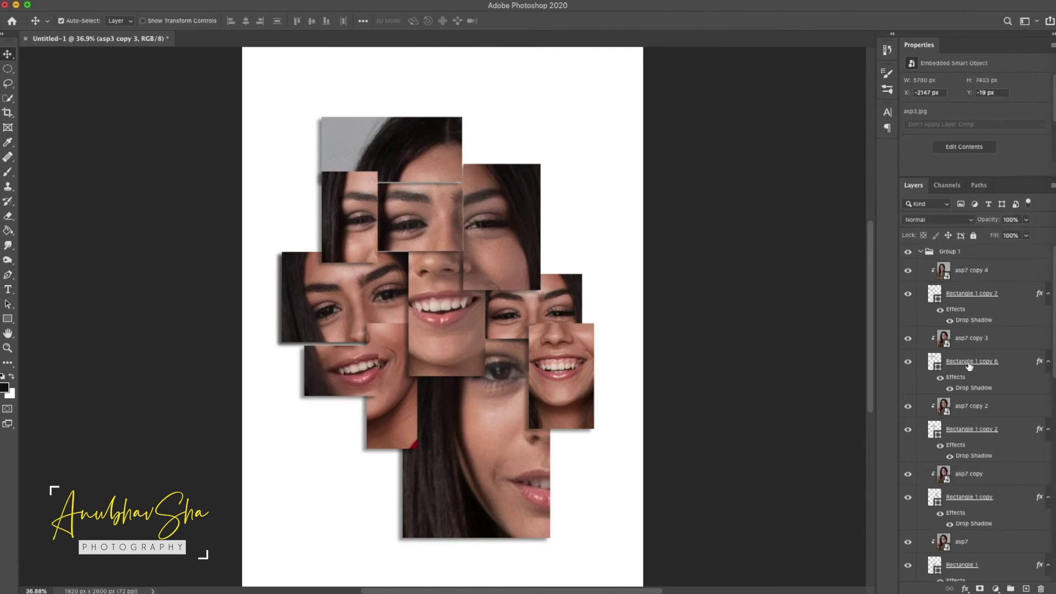